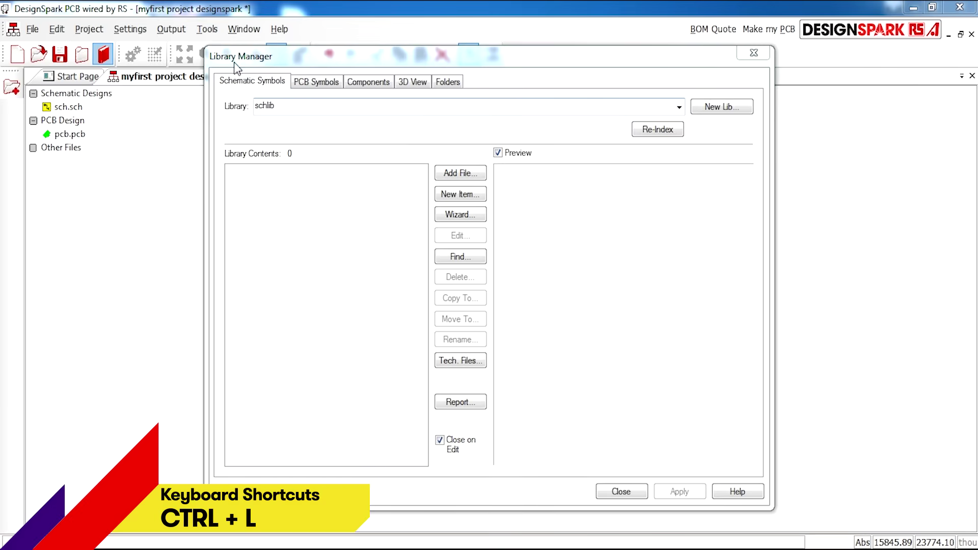
- Reopen the Library Manager and browse its tabs, settling on the Schematic Symbols page for schlib
left_click(754, 53)
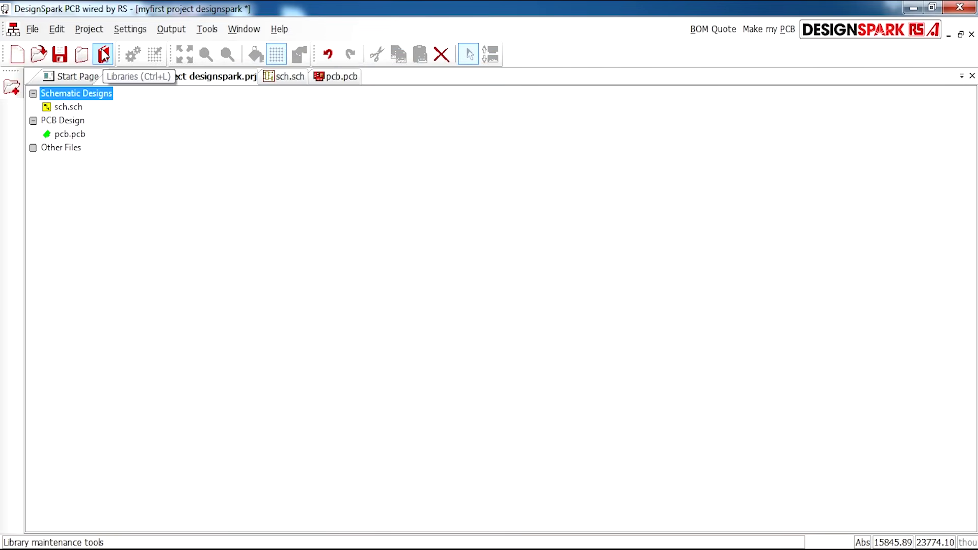
left_click(105, 55)
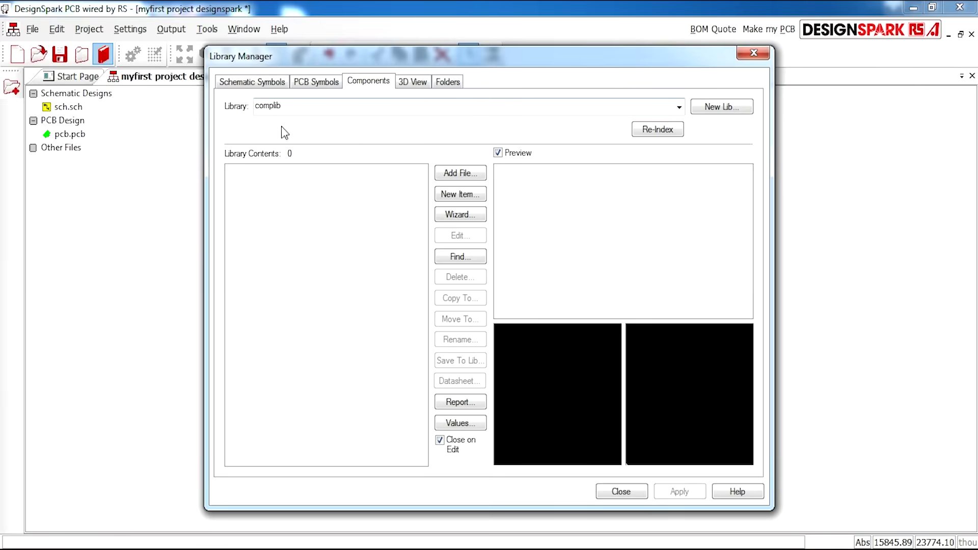
left_click(308, 87)
left_click(267, 81)
left_click(311, 82)
left_click(378, 81)
left_click(249, 82)
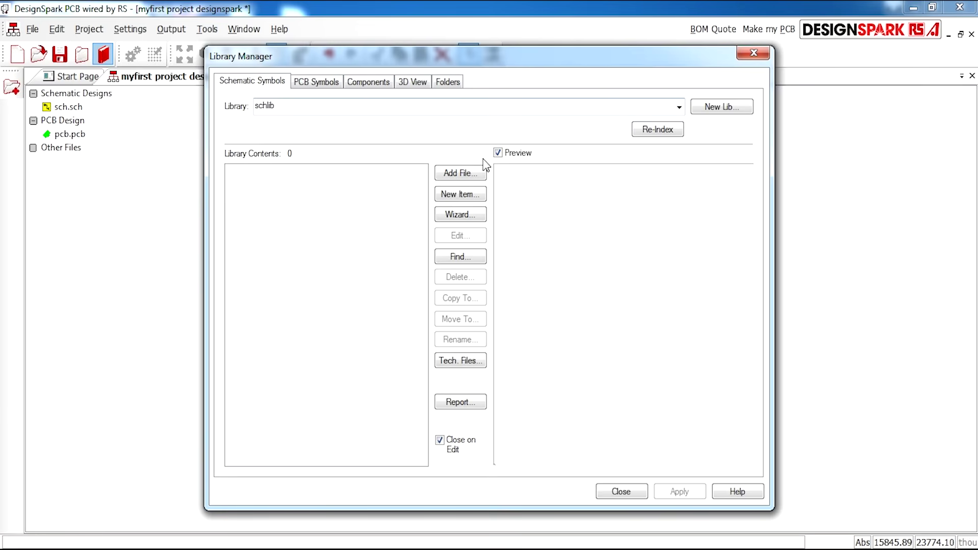
- Create a new schematic symbol, Symbol1, in the schlib library
left_click(462, 195)
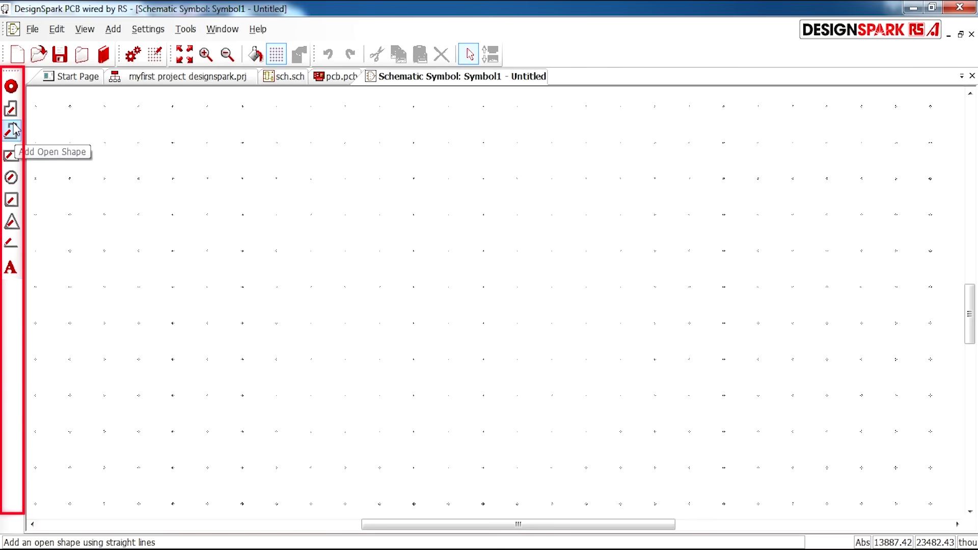
- Place terminal pins 1 (N1) and 2 (N2) side by side on the symbol canvas
left_click(12, 87)
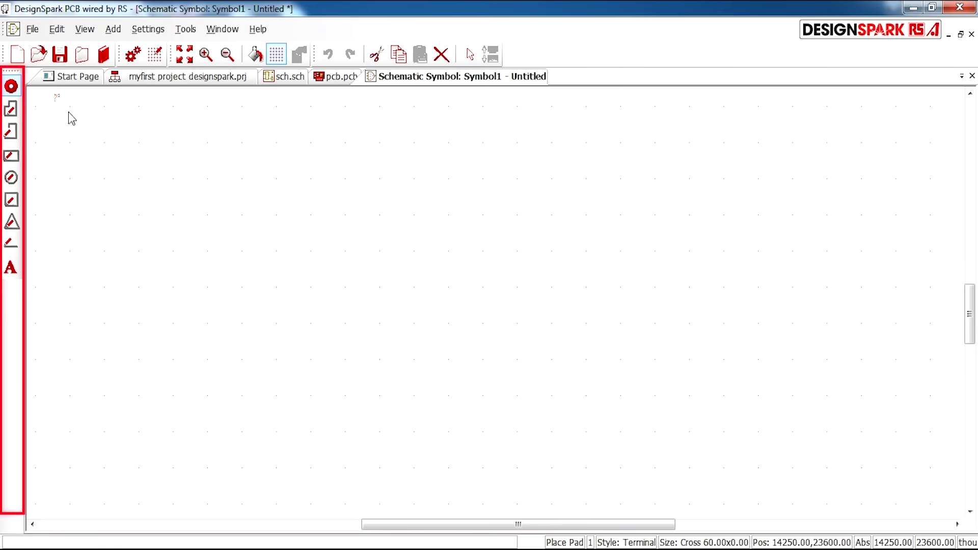
scroll(273, 253, "up", 3)
scroll(498, 309, "up", 2)
scroll(385, 267, "down", 3)
scroll(457, 304, "up", 2)
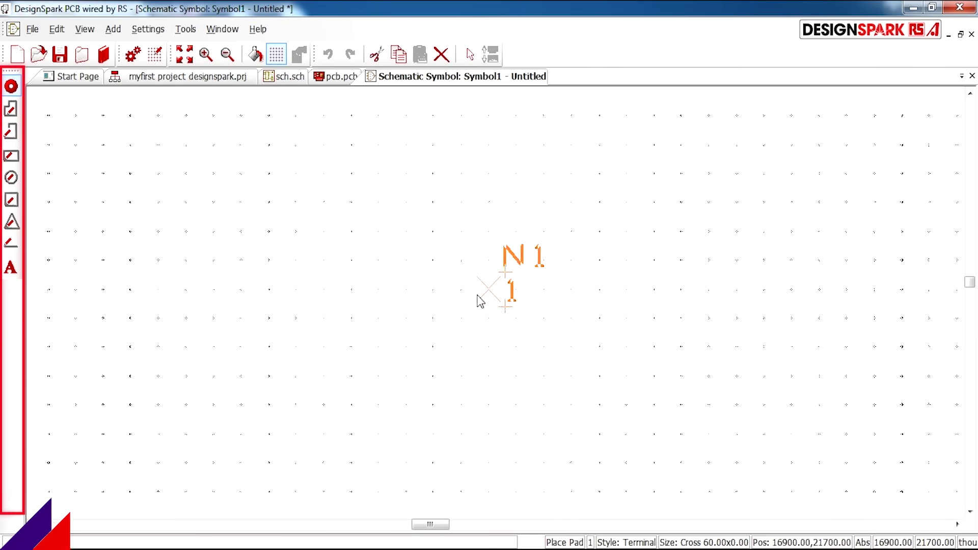
left_click(275, 270)
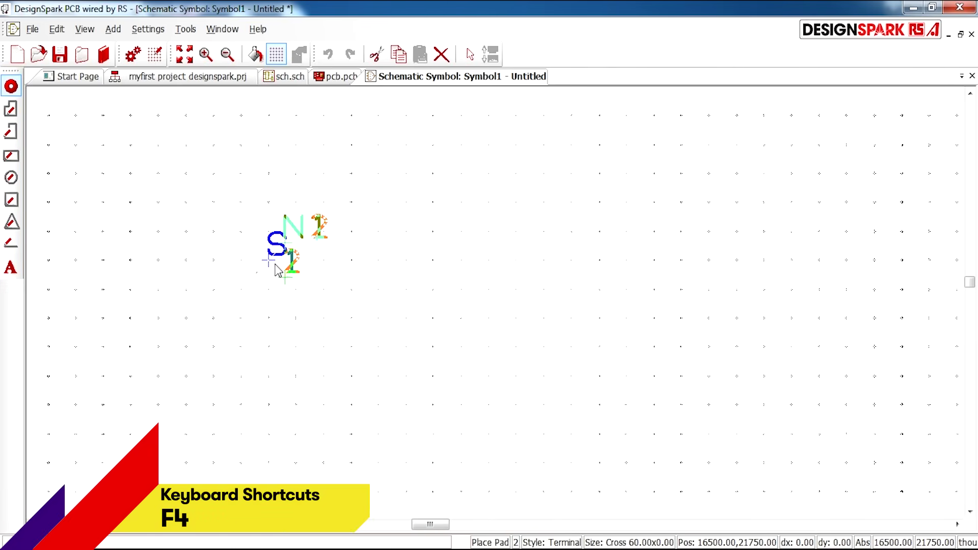
left_click(603, 270)
key("Escape")
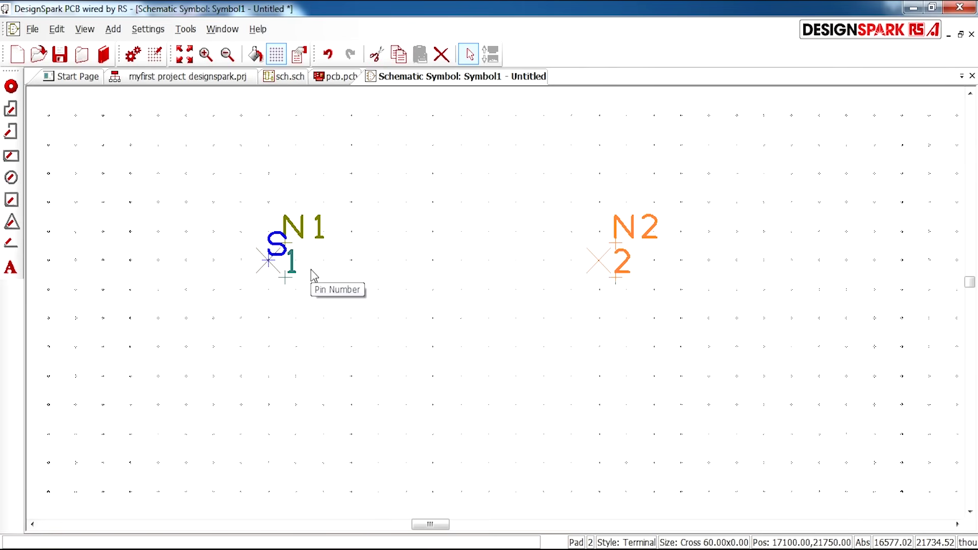
scroll(525, 249, "up", 2)
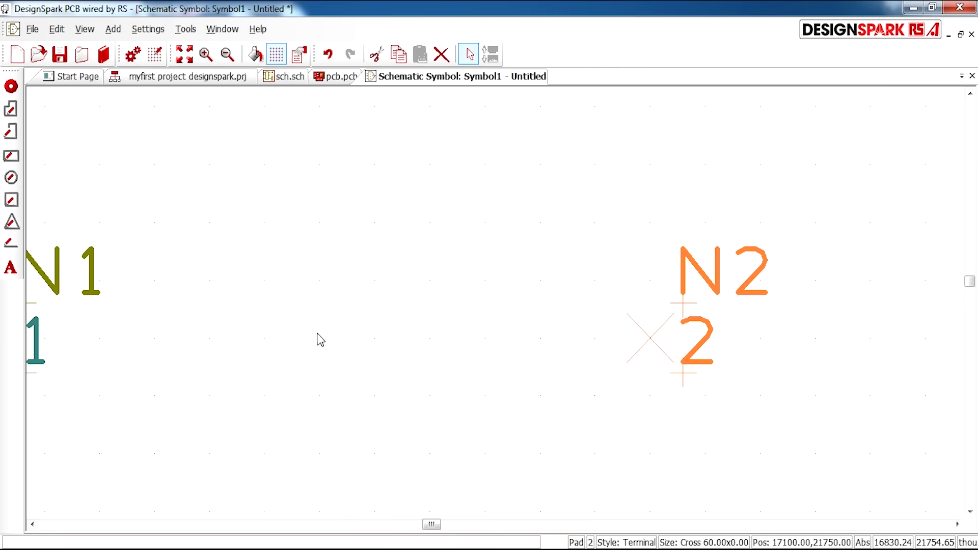
scroll(500, 310, "down", 2)
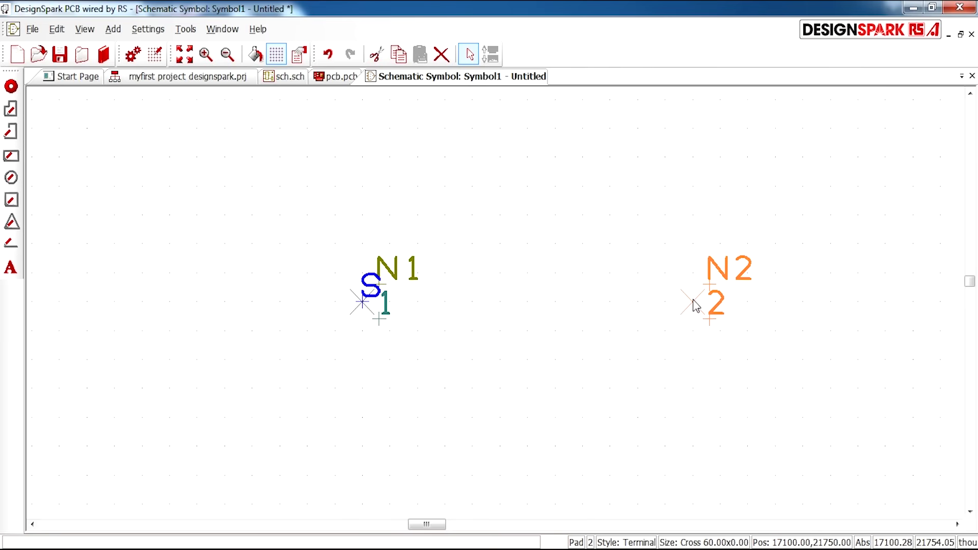
left_click_drag(690, 312, 732, 307)
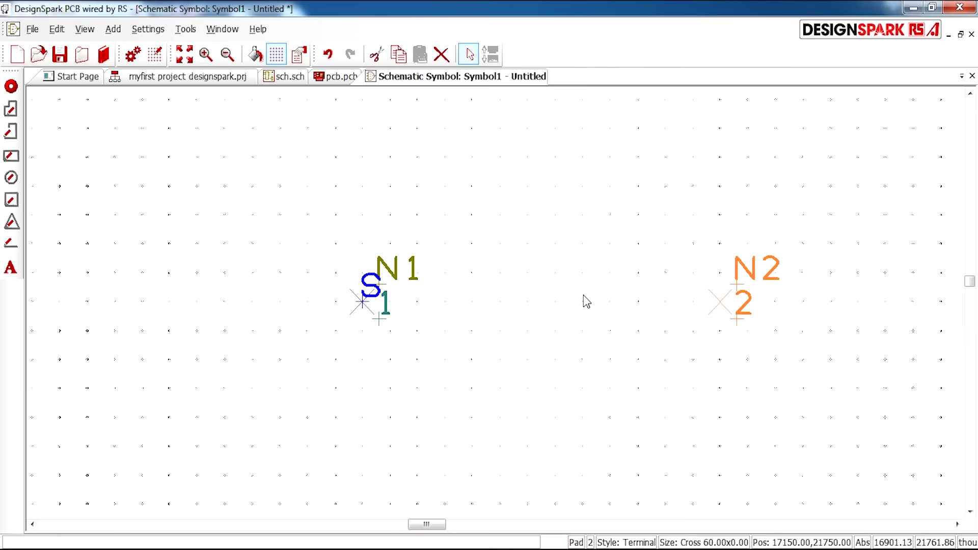
- Draw a single straight line joining pin 1 to pin 2
left_click(12, 107)
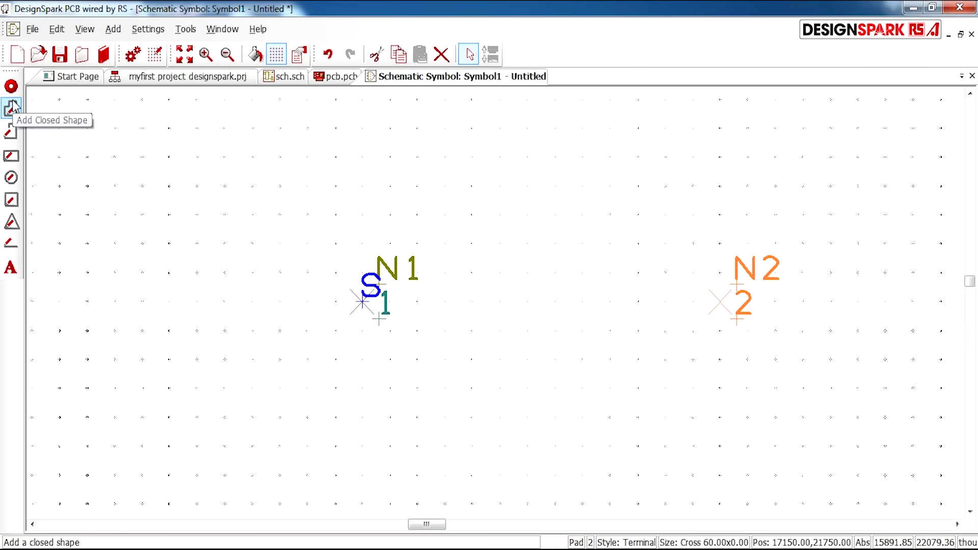
left_click(11, 200)
left_click(12, 246)
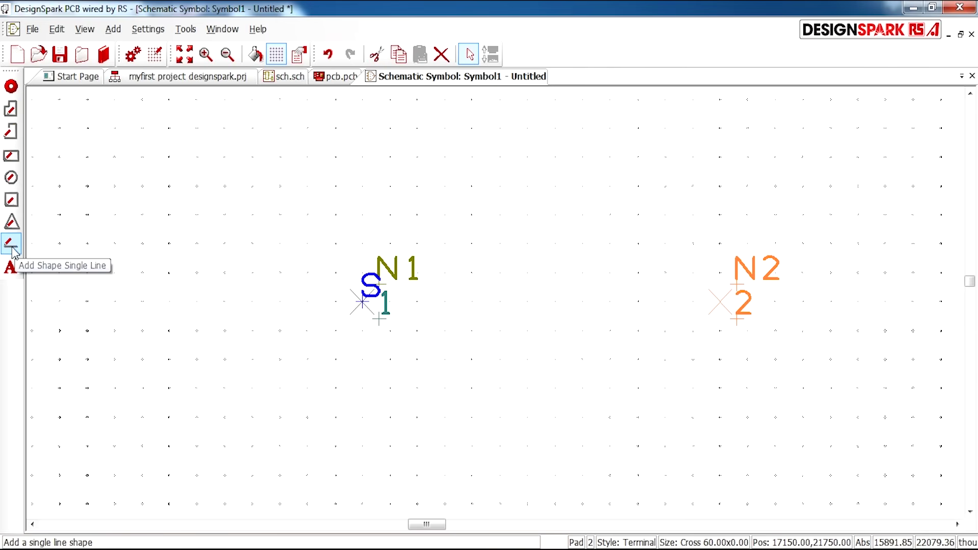
left_click(362, 302)
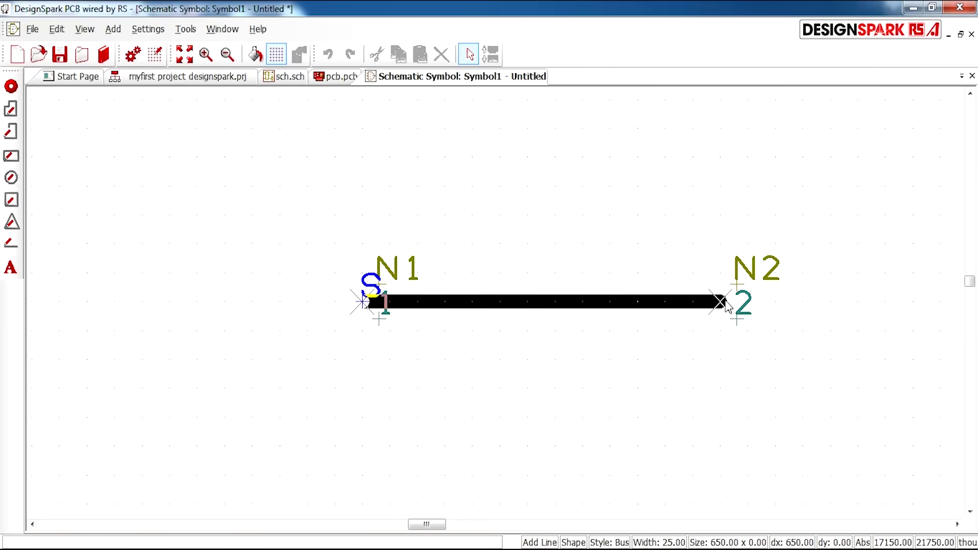
double_click(723, 304)
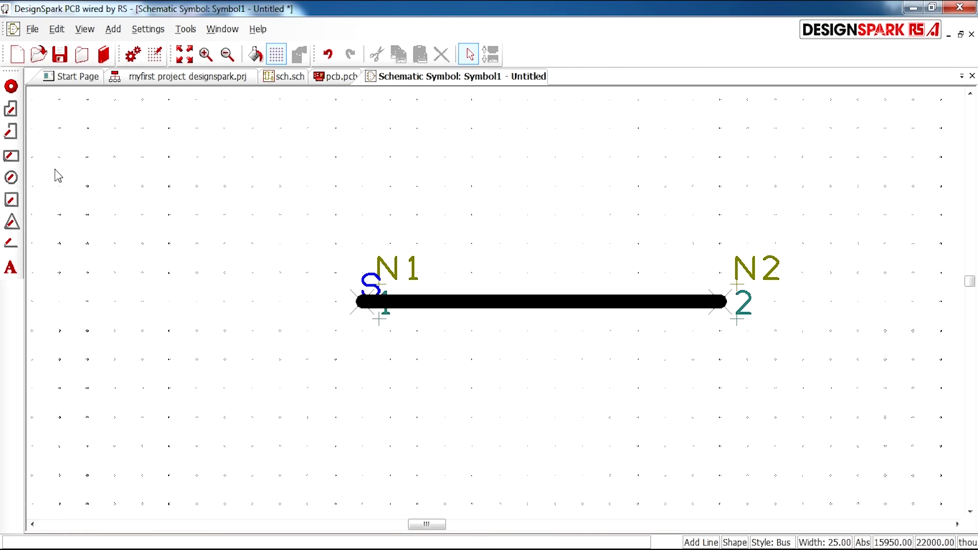
- Draw a triangle across the line, pointing toward pin 2
left_click(10, 223)
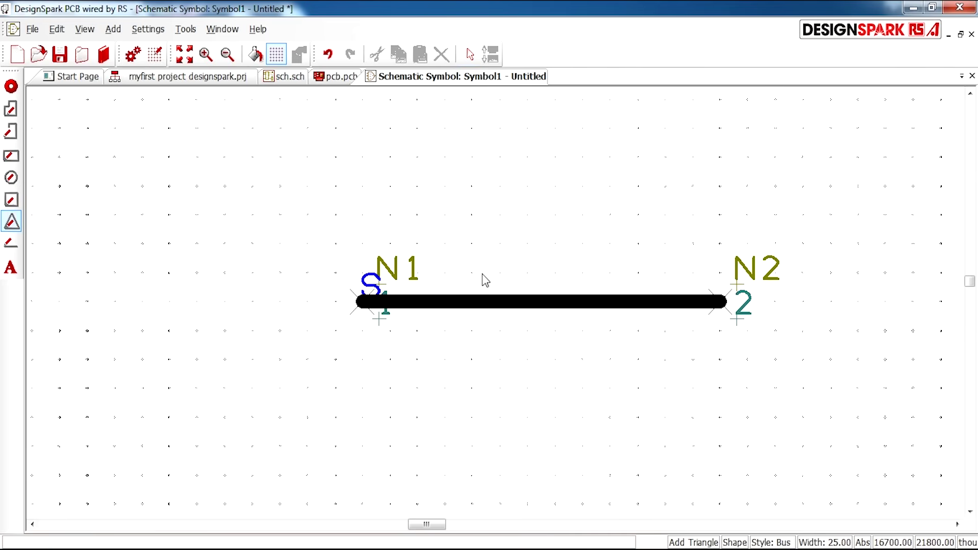
left_click(580, 302)
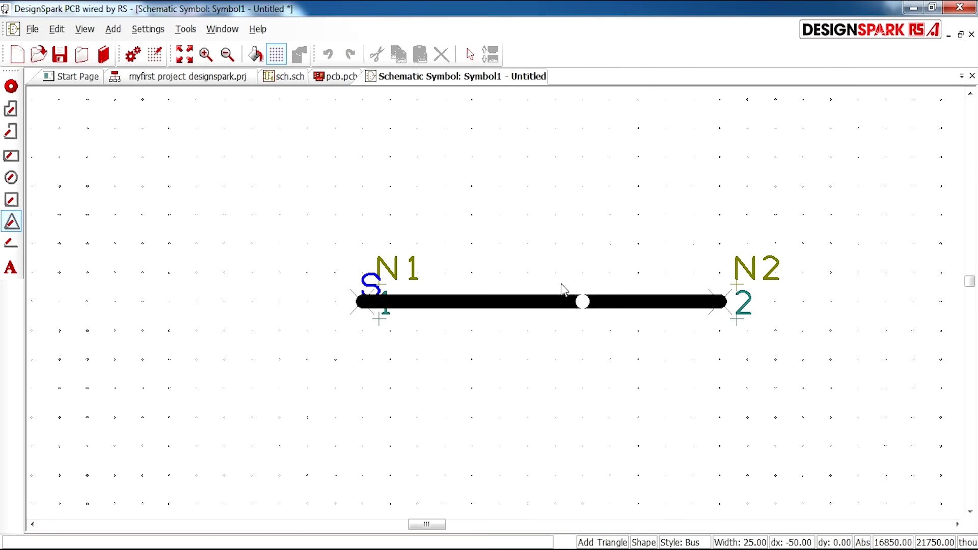
left_click(500, 218)
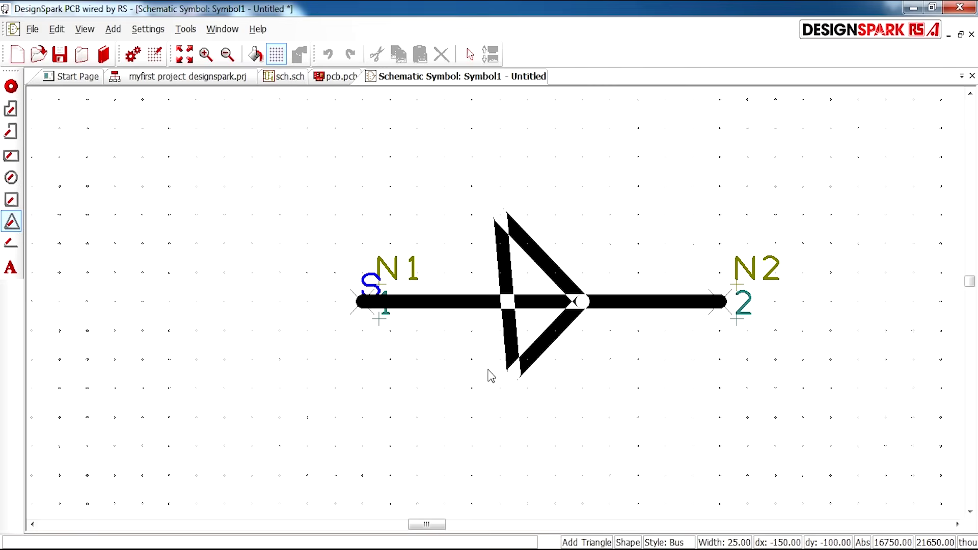
left_click(504, 390)
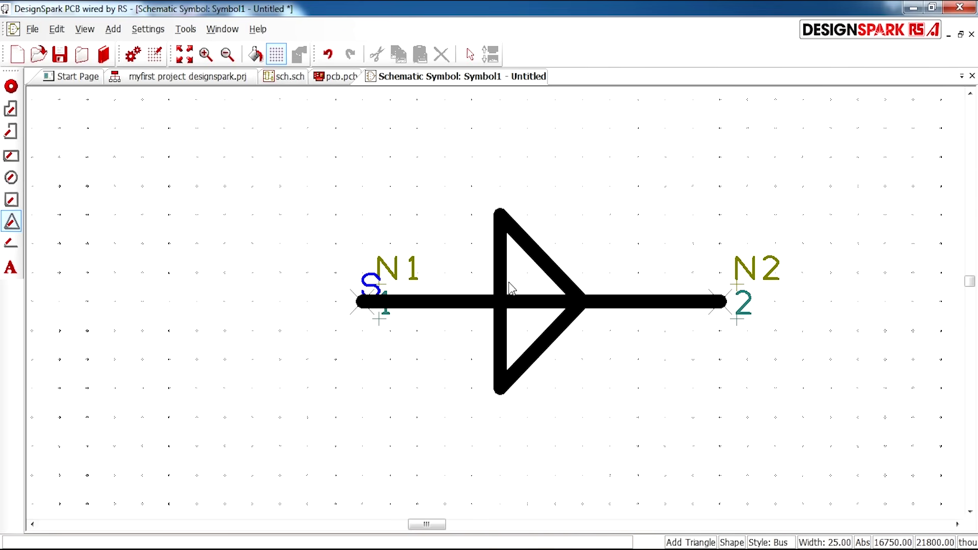
- Turn on Filled in the triangle's shape properties so it becomes solid
left_click(548, 342)
key("Escape")
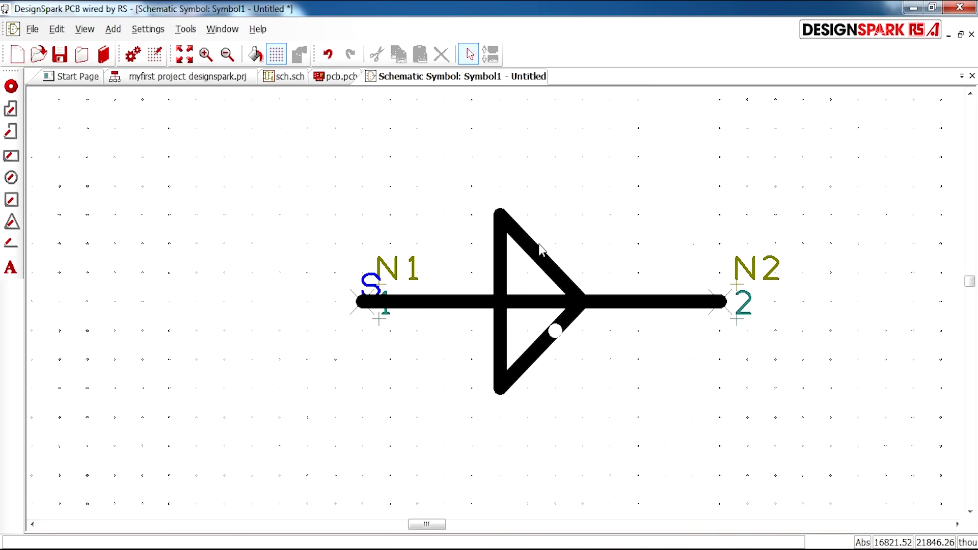
left_click(534, 247)
right_click(534, 246)
left_click(586, 383)
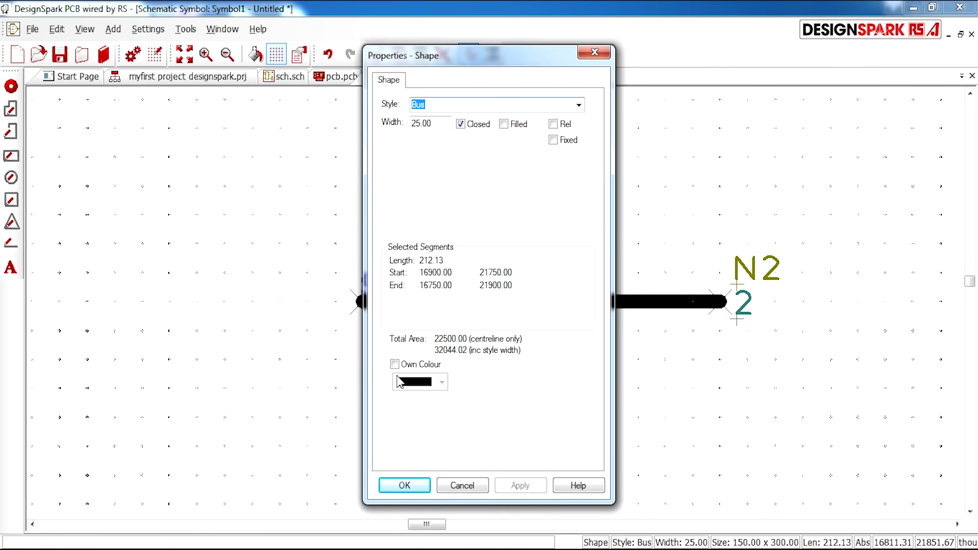
left_click(504, 125)
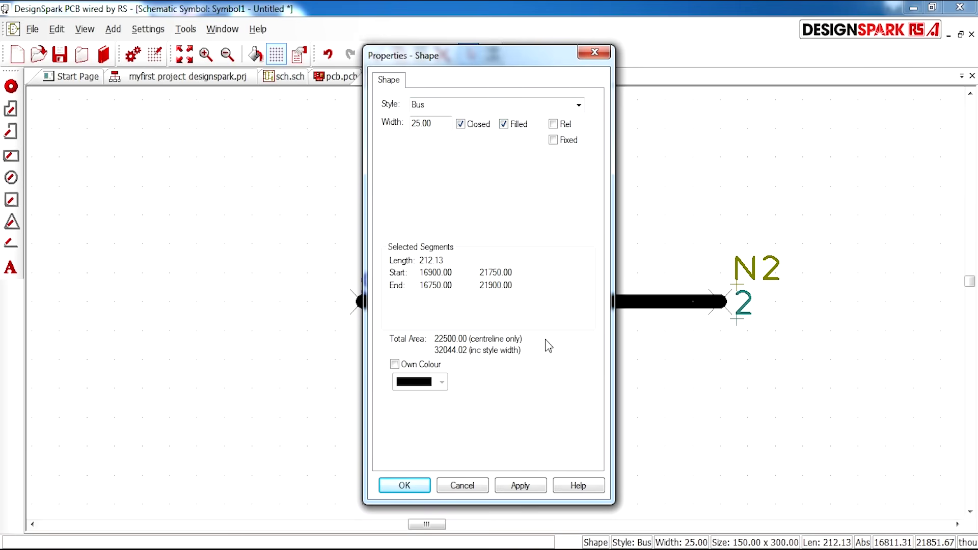
left_click(516, 484)
left_click(408, 487)
left_click(617, 403)
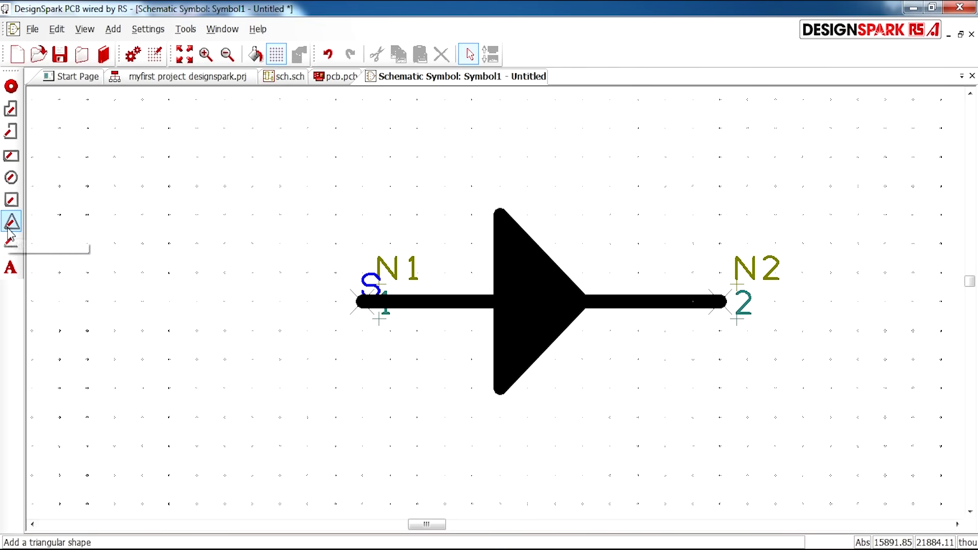
- Draw the vertical cathode bar at the triangle tip and place the R reference origin above
left_click(13, 249)
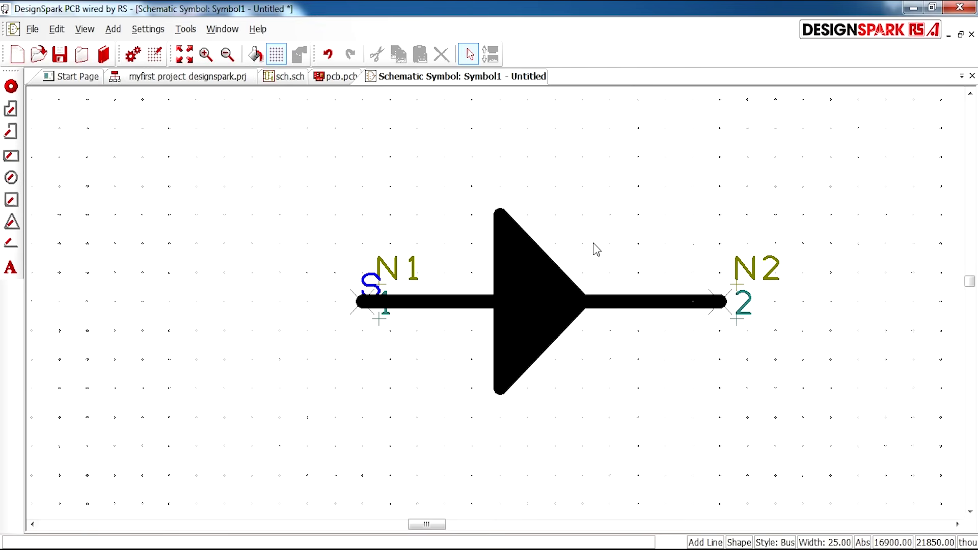
left_click_drag(584, 248, 586, 362)
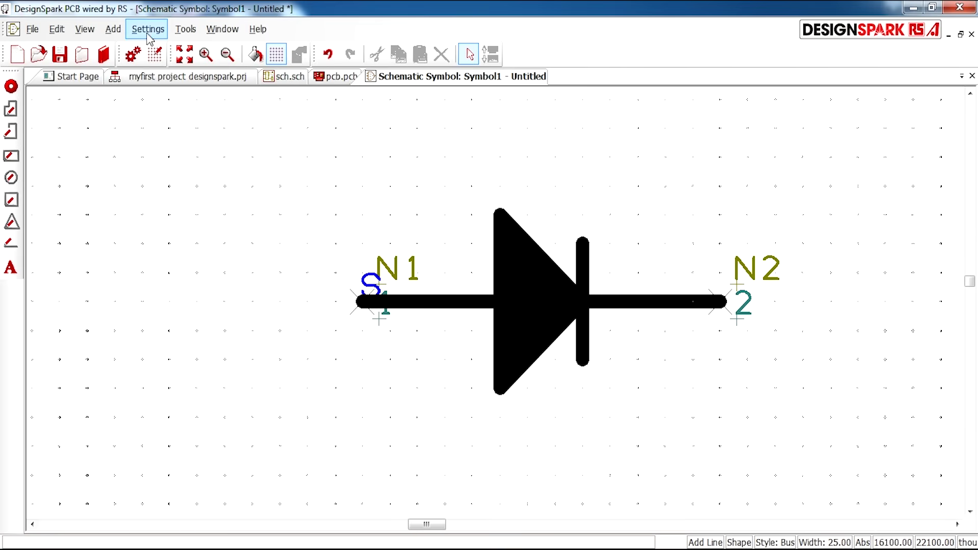
left_click(116, 32)
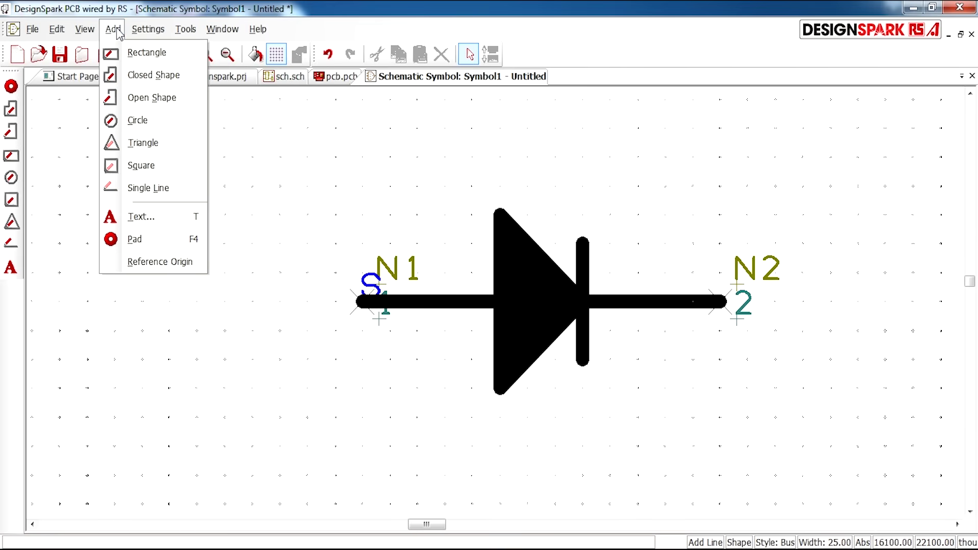
left_click(152, 266)
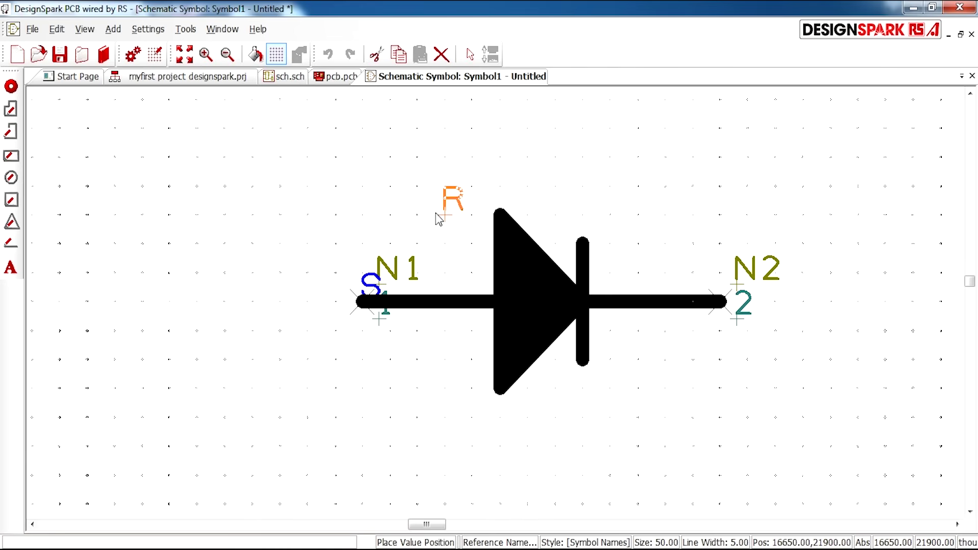
left_click(430, 230)
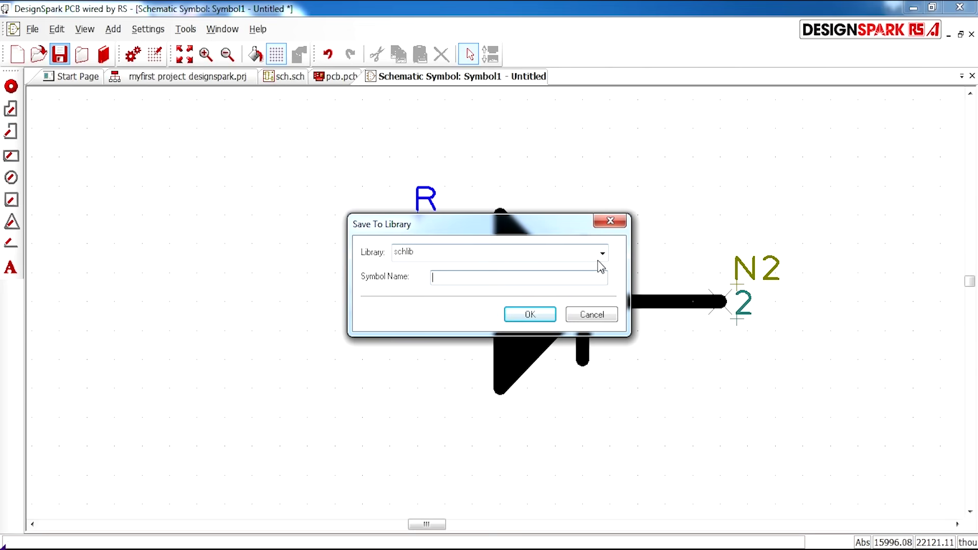
- Save the symbol into the schlib library under the name myfirstdiode
left_click(603, 253)
scroll(433, 270, "up", 1)
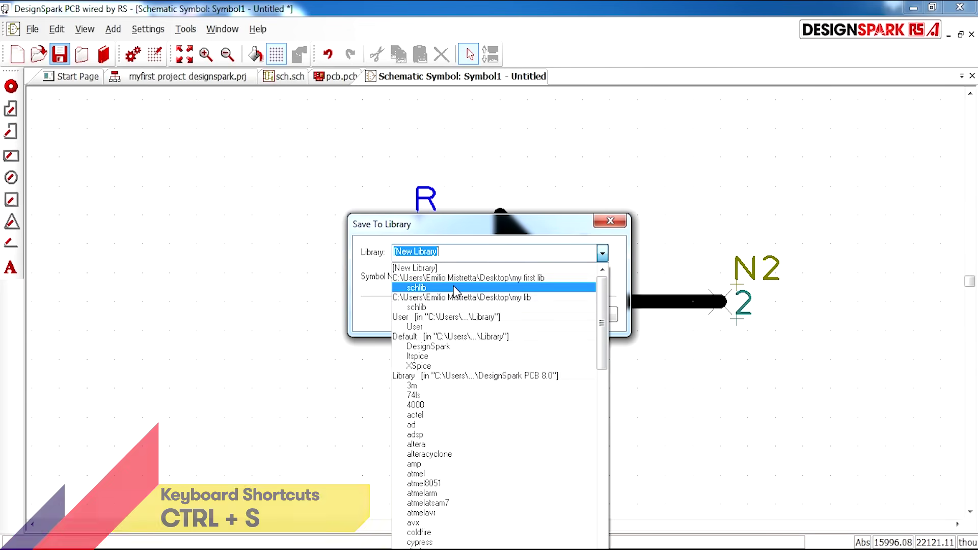
left_click(455, 288)
left_click(463, 278)
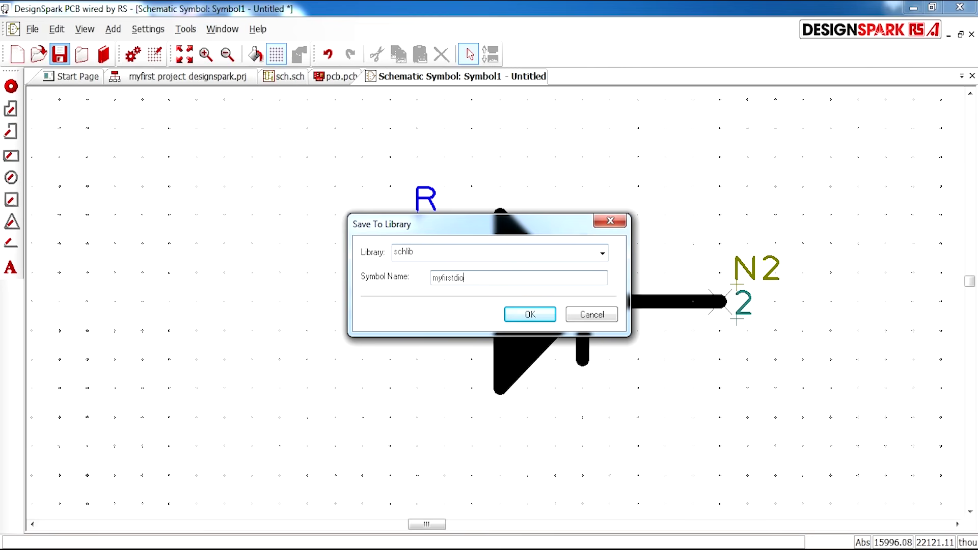
left_click(535, 315)
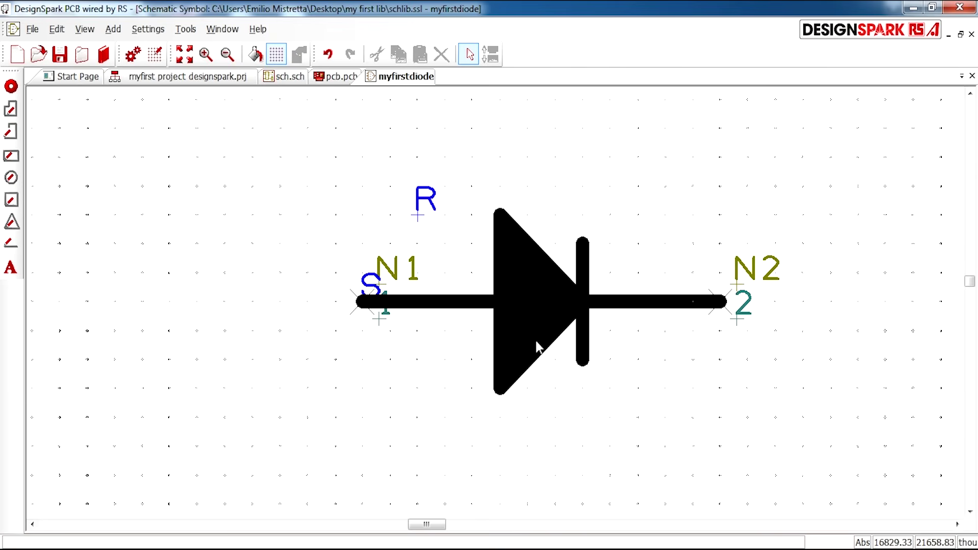
- Preview myfirstdiode in the Library Manager, then move to the empty pcblib PCB Symbols page
left_click(104, 54)
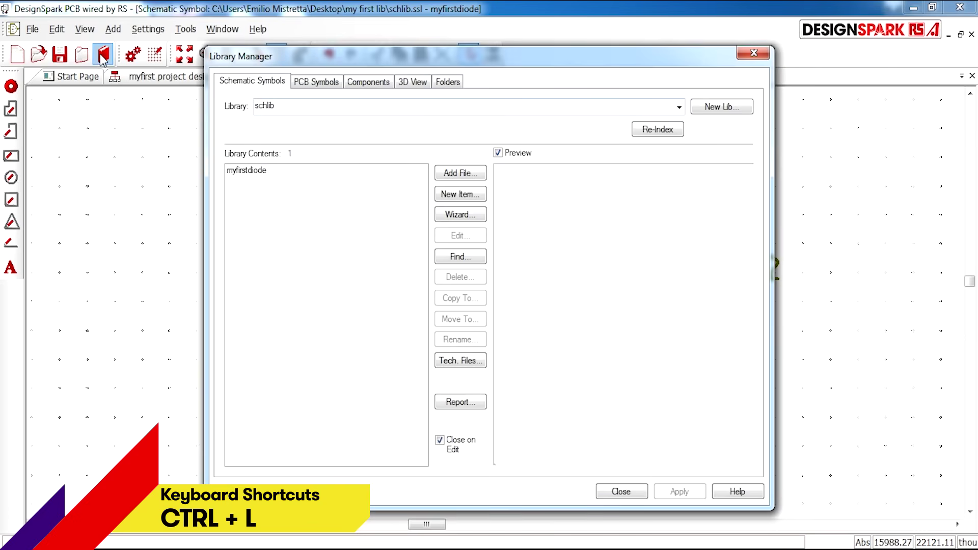
left_click(247, 170)
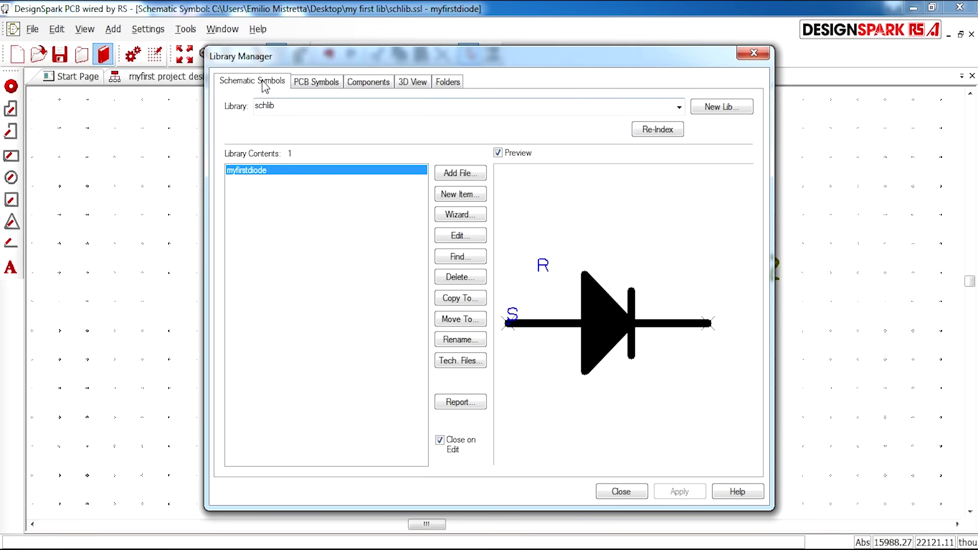
left_click(315, 83)
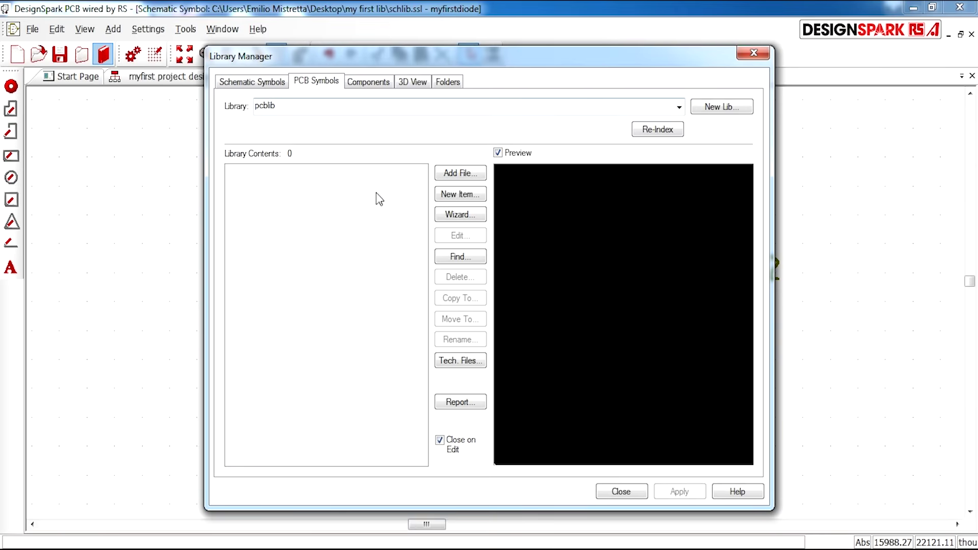
- Create a new footprint, PCB Symbol1, in the pcblib library
left_click(464, 195)
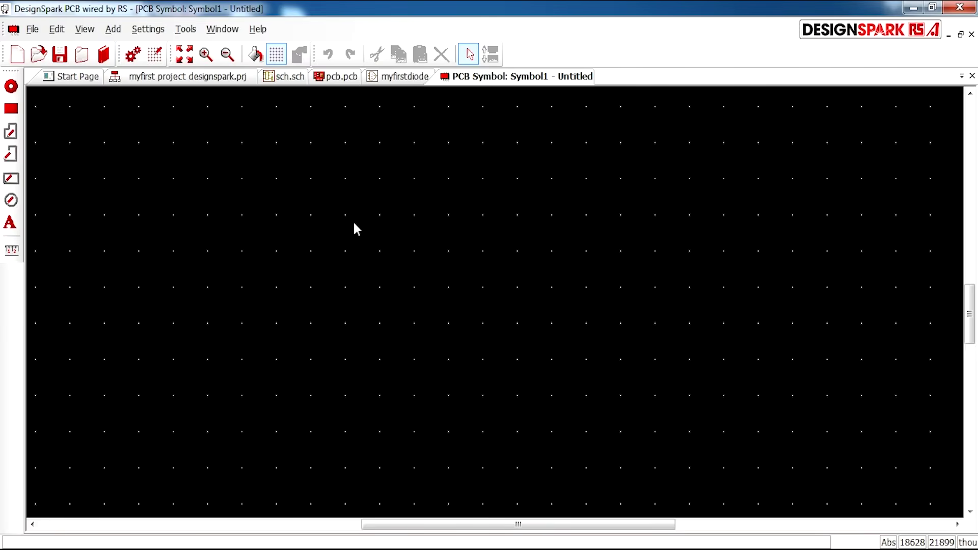
scroll(496, 310, "up", 1)
scroll(479, 304, "down", 1)
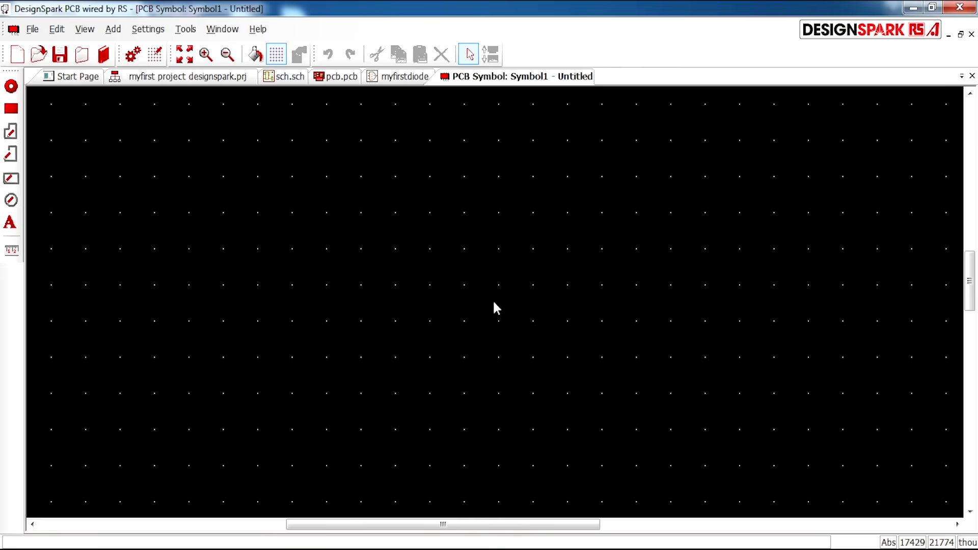
scroll(583, 304, "up", 1)
scroll(494, 301, "up", 1)
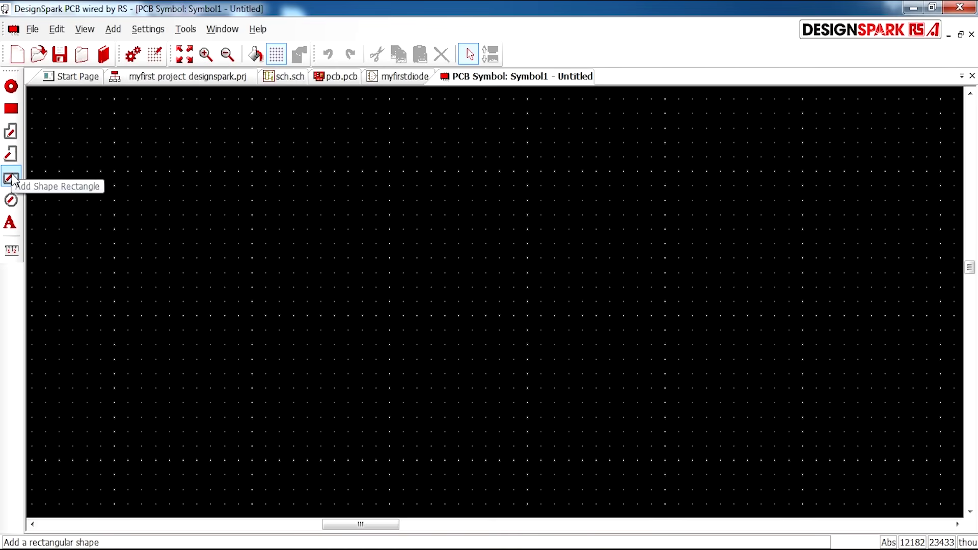
- Place two Round 60 pads side by side on the footprint
left_click(11, 86)
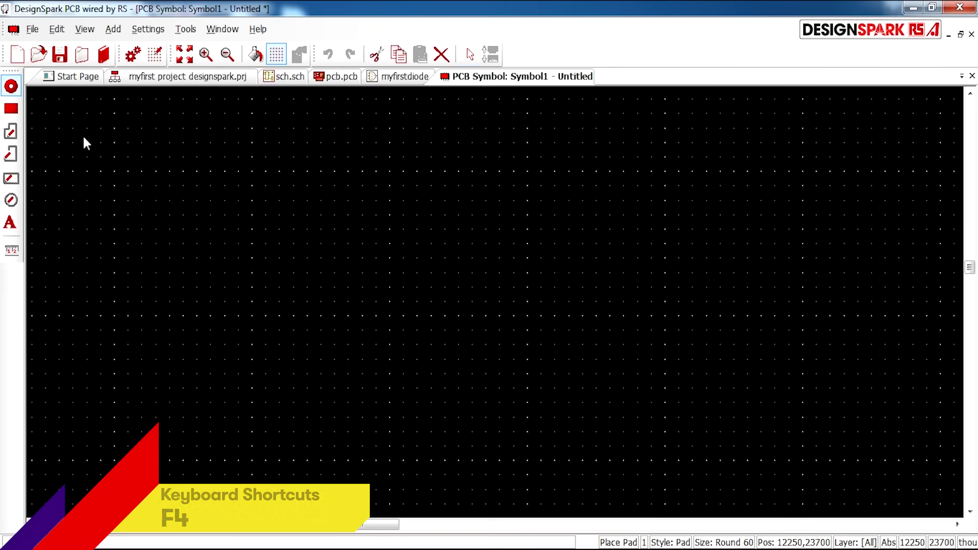
left_click(251, 244)
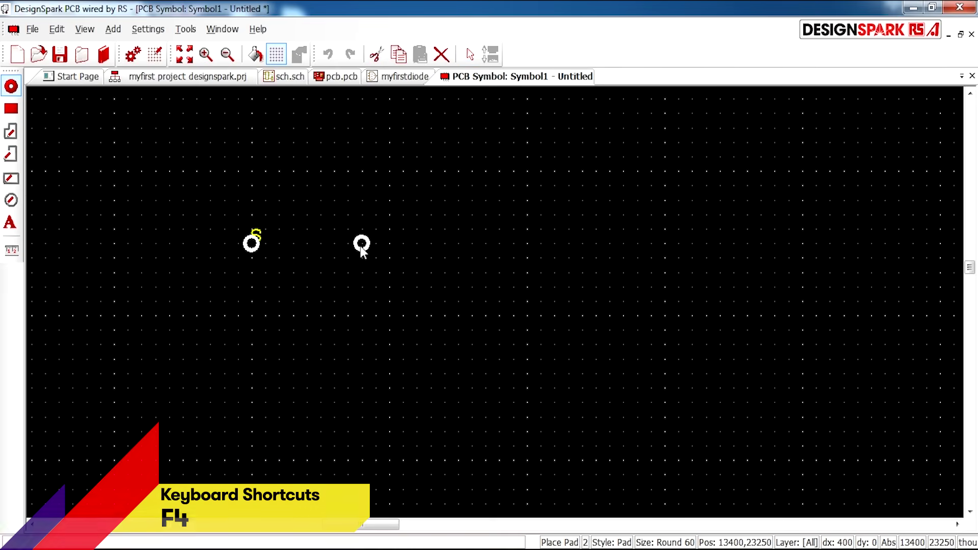
left_click(389, 244)
scroll(321, 244, "up", 2)
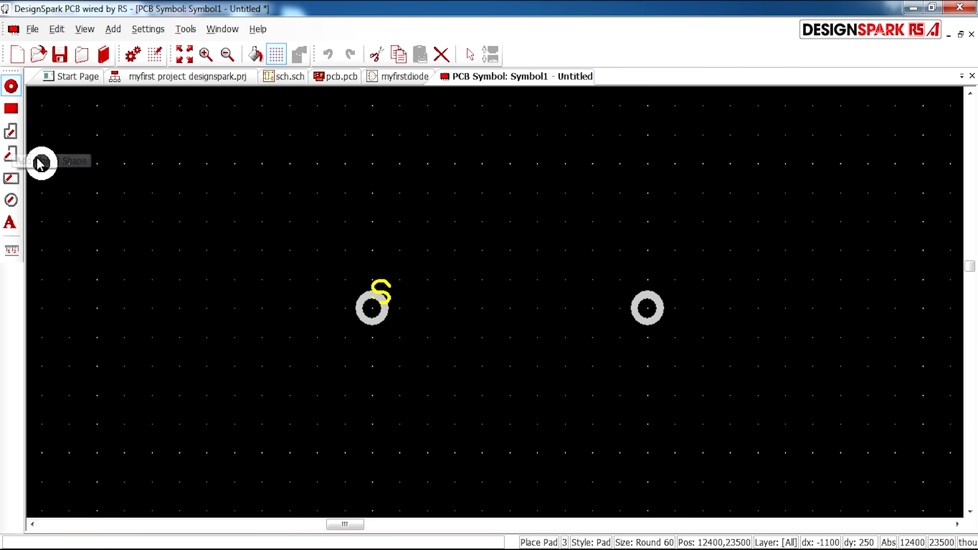
left_click(10, 179)
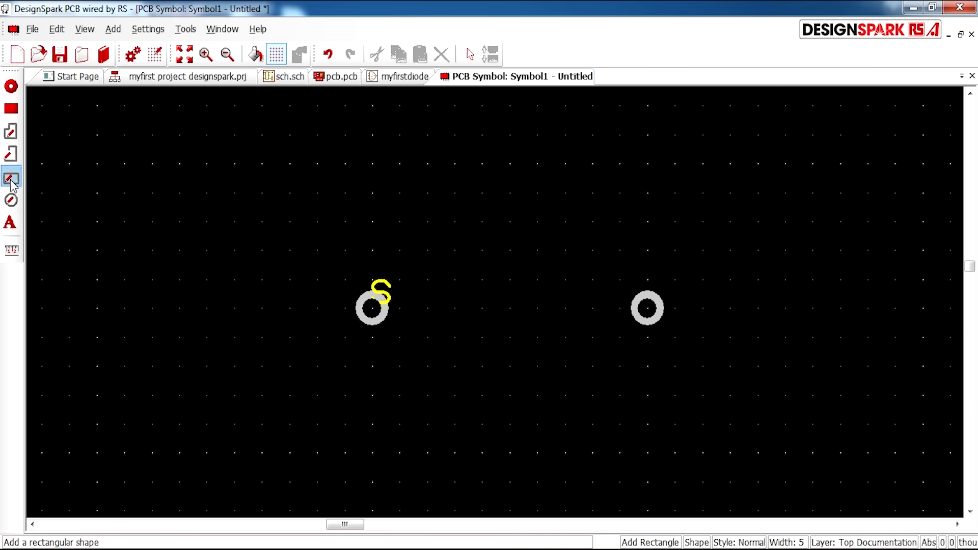
- Draw a 450 x 200 rectangle outline on Top Documentation between the pads
left_click(399, 366)
left_click(399, 252)
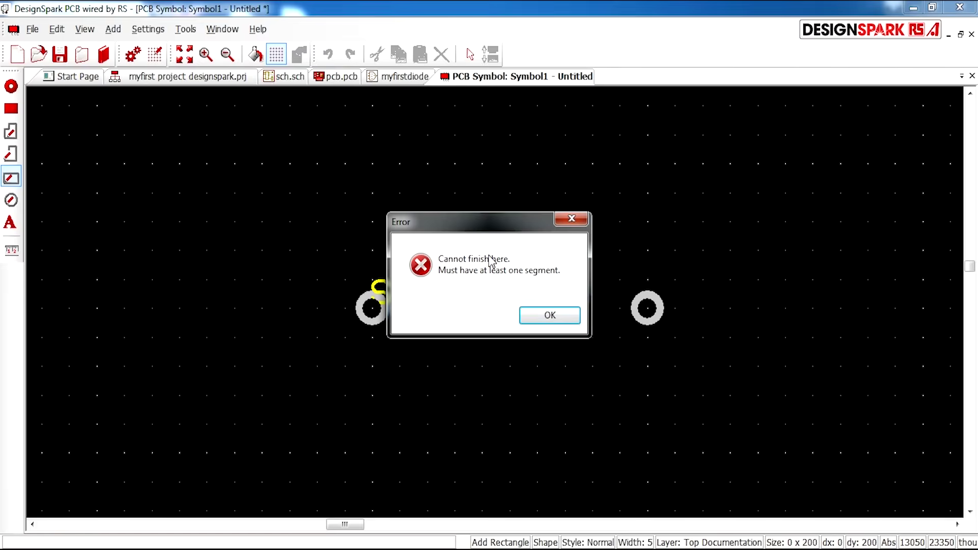
left_click(560, 322)
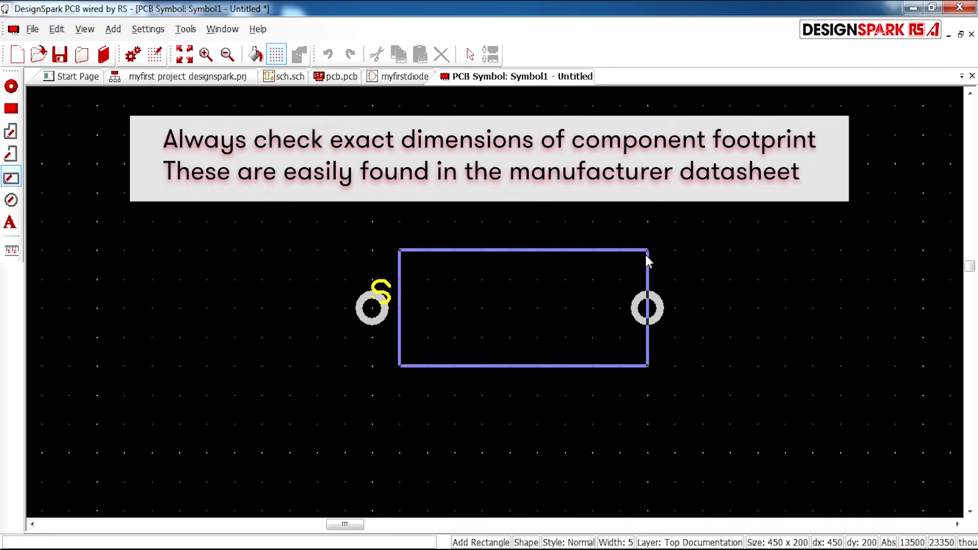
left_click(646, 255)
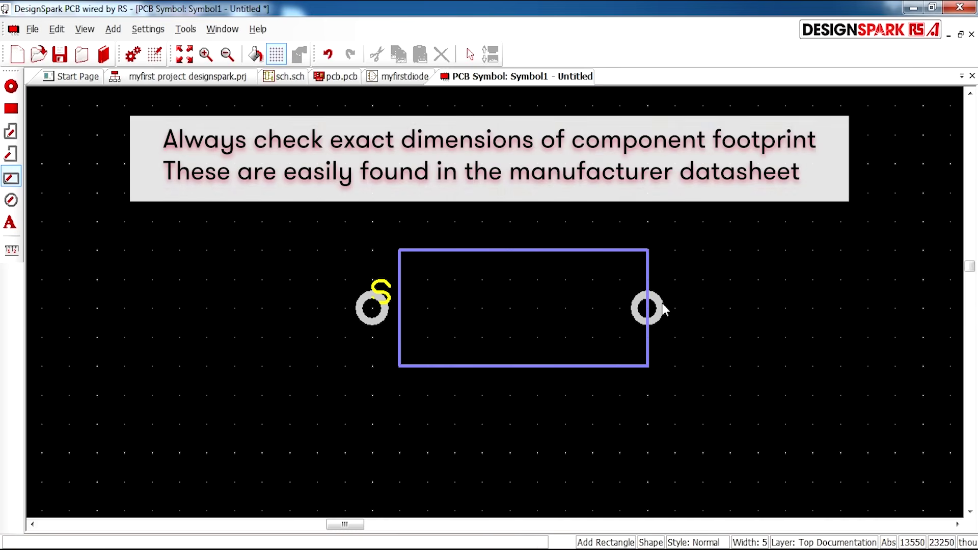
double_click(684, 302)
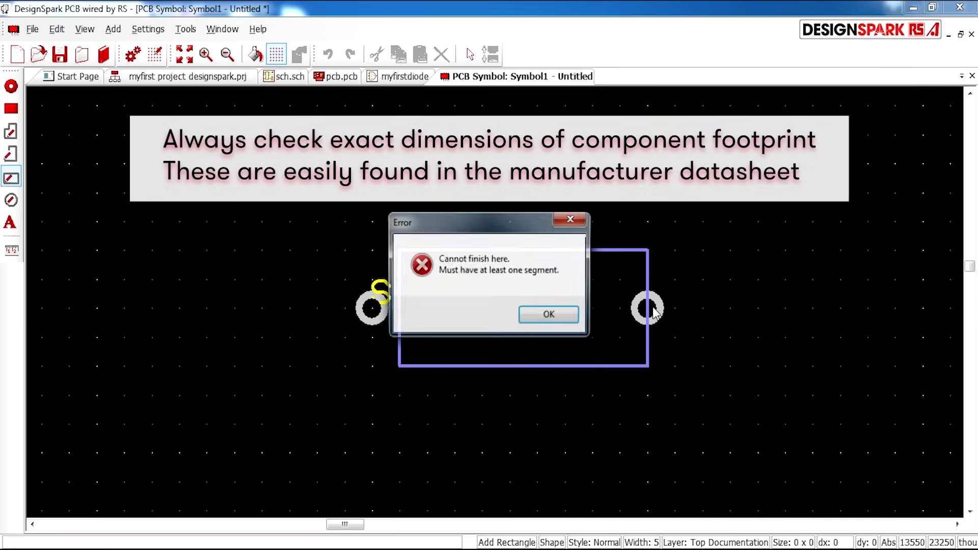
left_click(556, 313)
key("Escape")
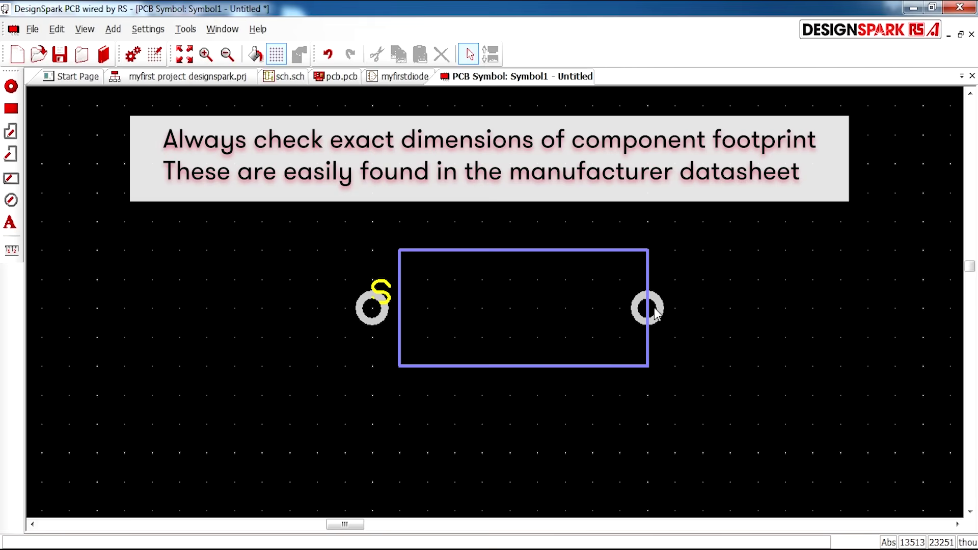
- Shift the right pad just outside the rectangle outline
left_click_drag(668, 308, 677, 313)
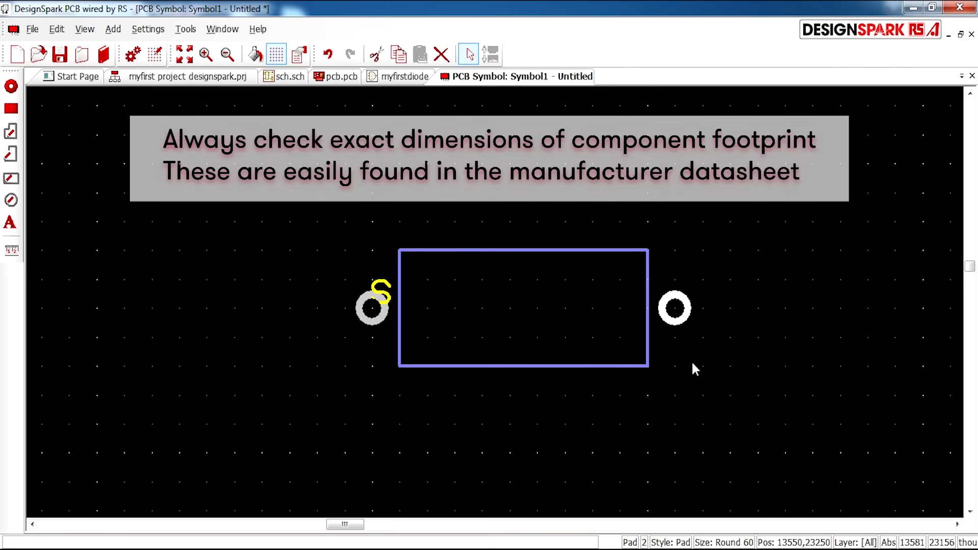
left_click(692, 360)
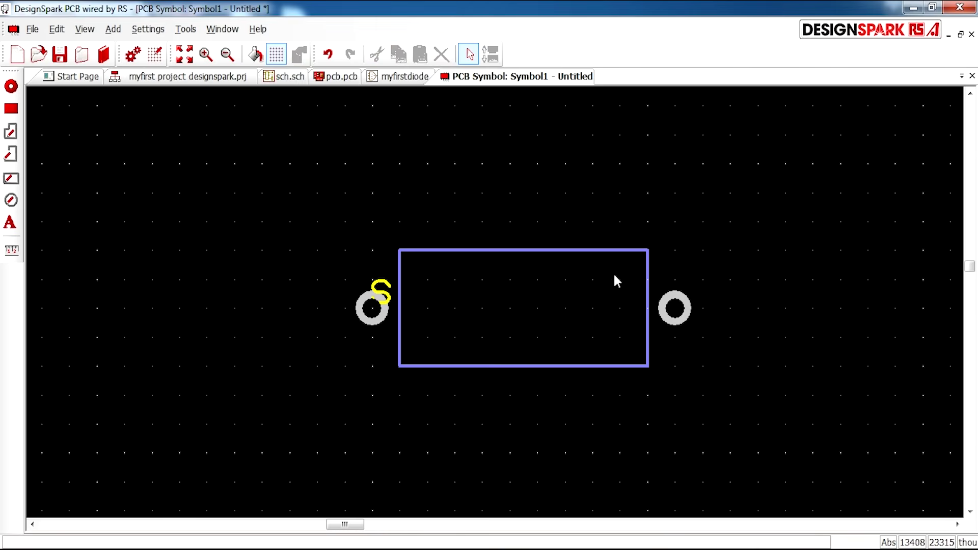
left_click(492, 250)
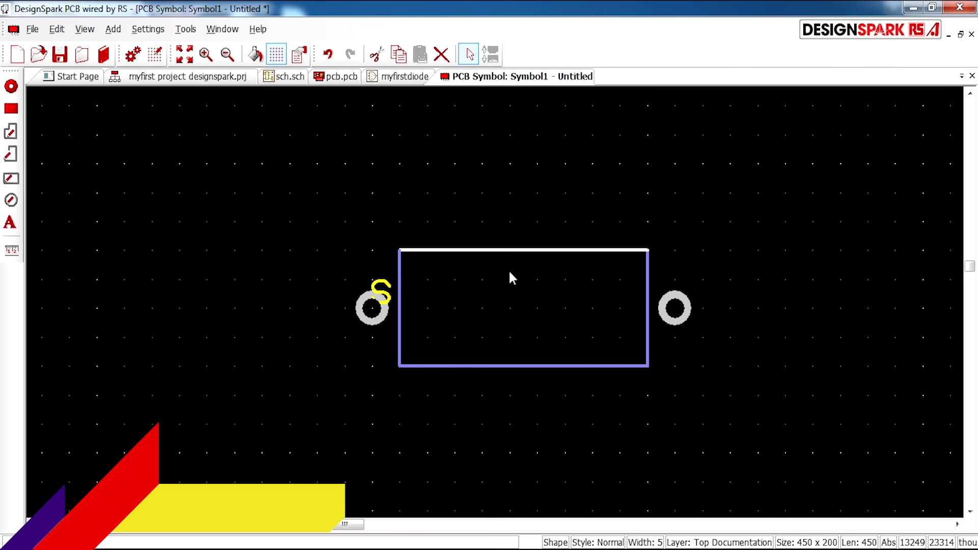
- Move the selected rectangle body outline from Top Documentation to the Top Silkscreen layer
key("l")
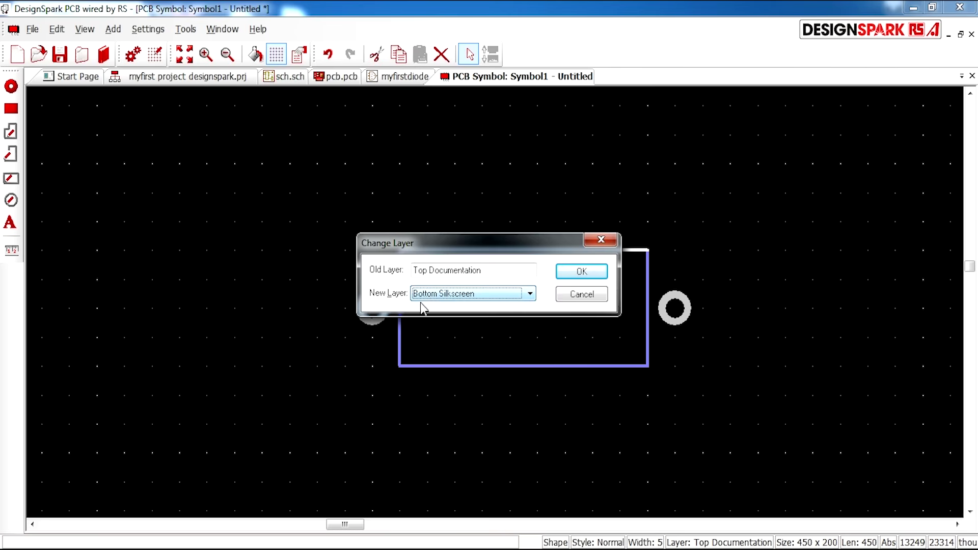
left_click(530, 294)
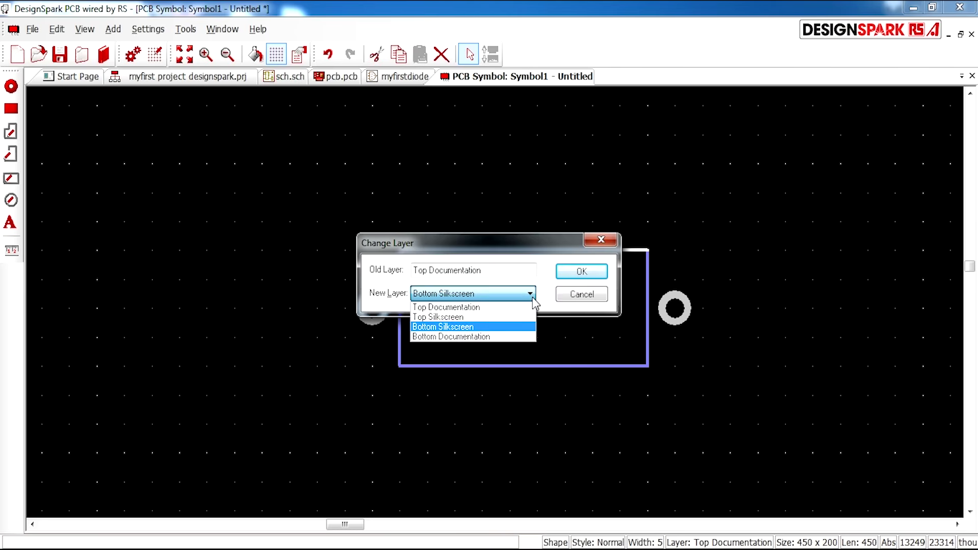
left_click(451, 317)
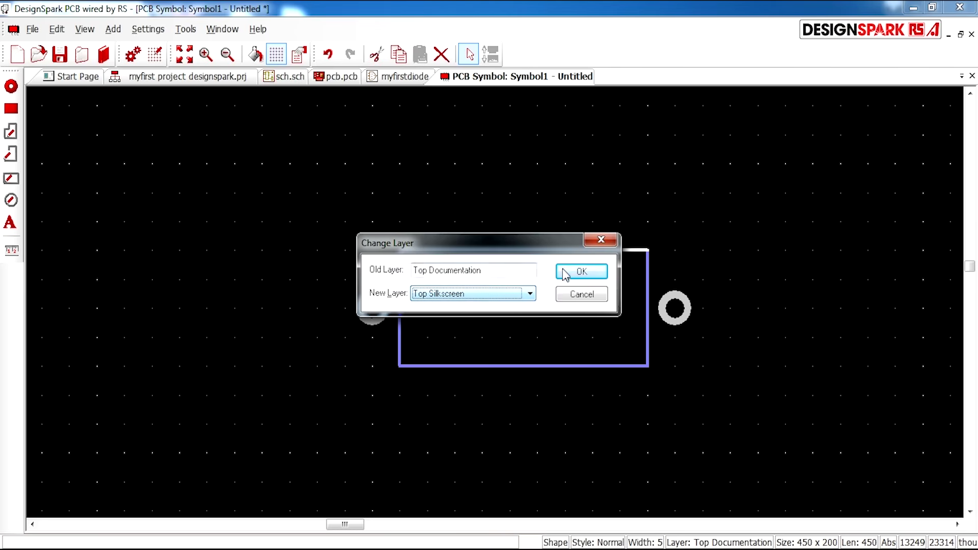
left_click(583, 272)
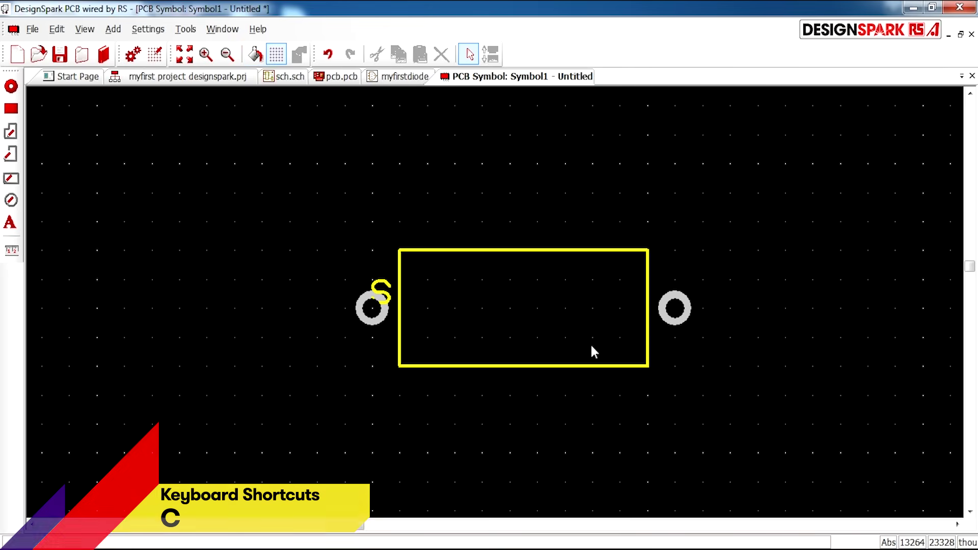
- Draw short open-line leads from the rectangle's right and left edges to the pads
left_click(11, 154)
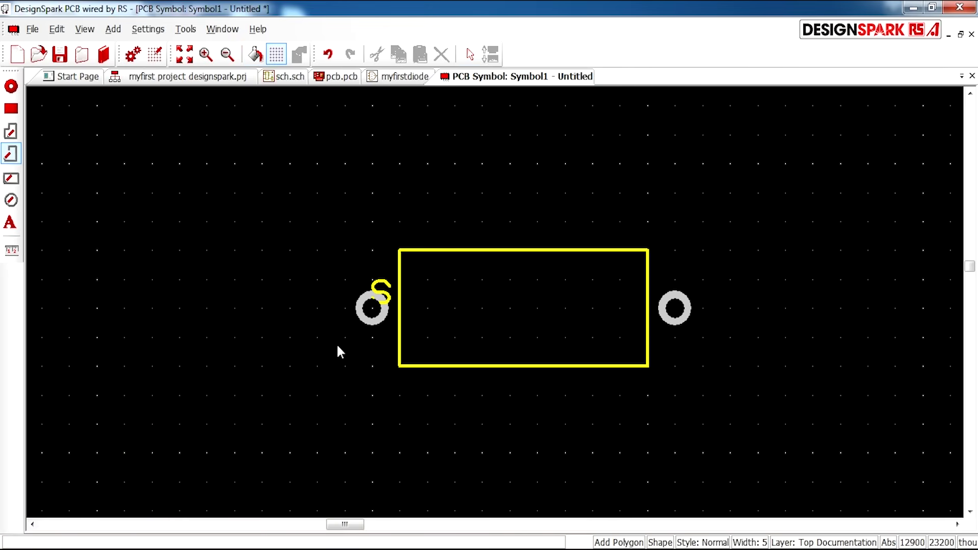
scroll(661, 305, "up", 1)
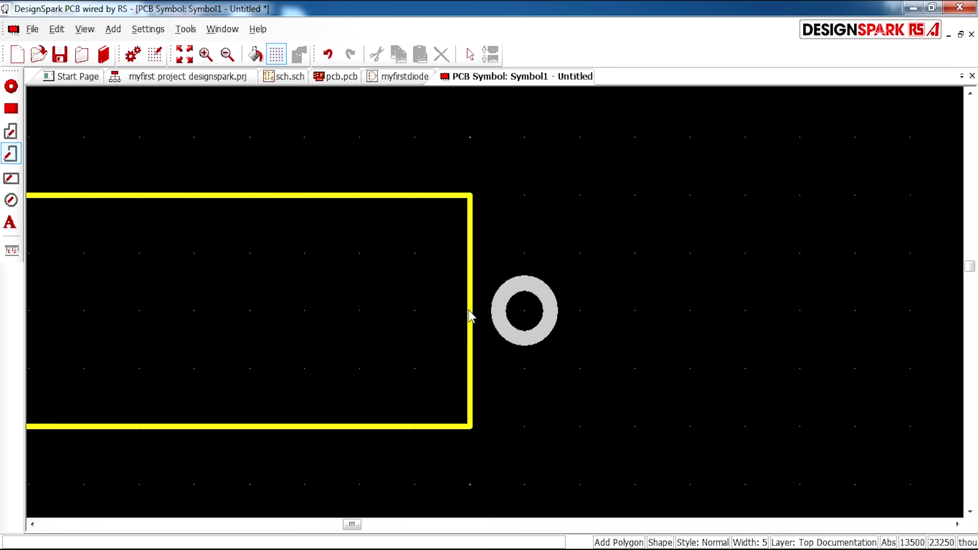
left_click(470, 311)
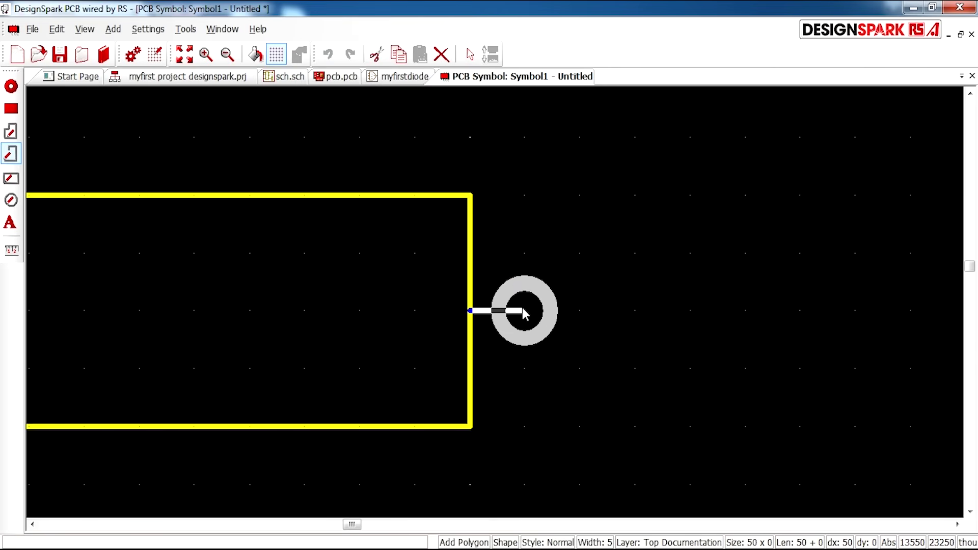
double_click(524, 310)
scroll(461, 328, "down", 1)
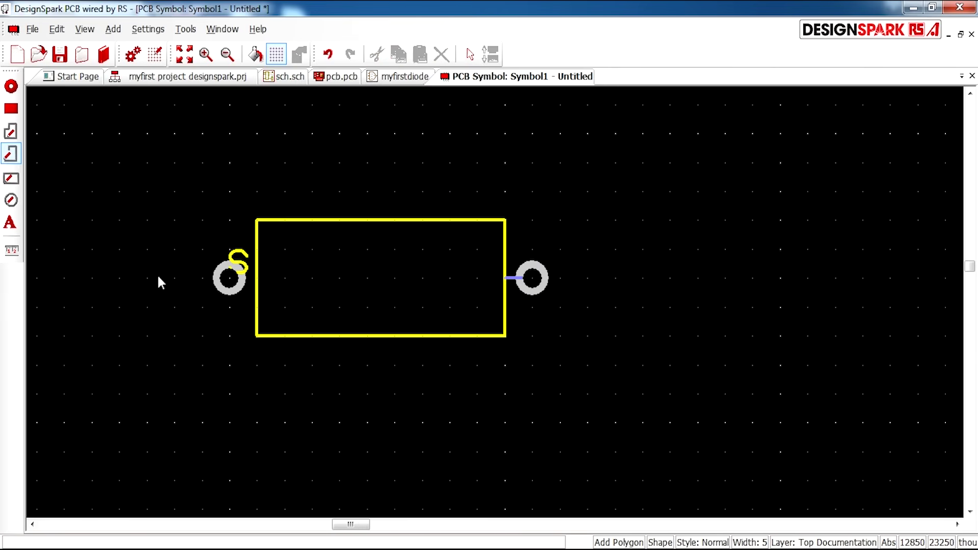
scroll(497, 308, "up", 1)
left_click(694, 307)
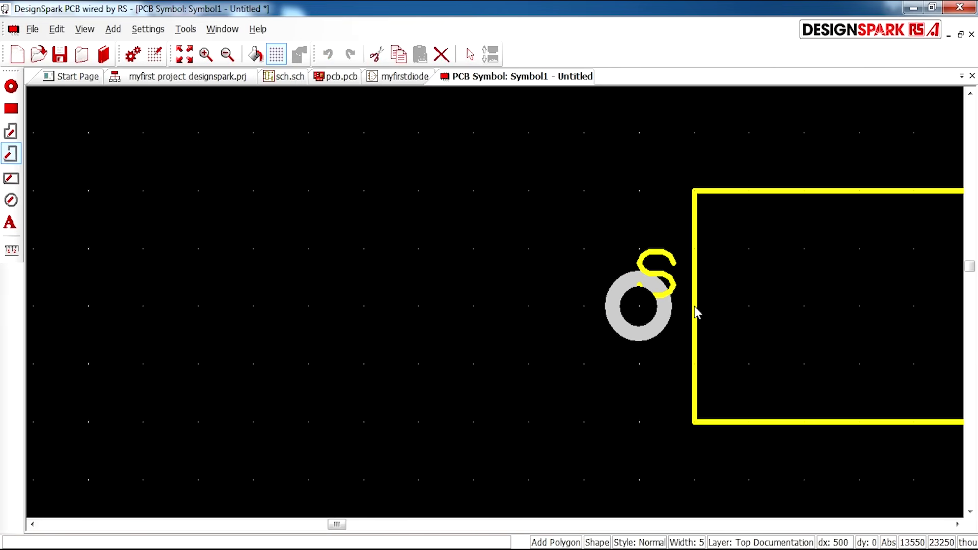
double_click(648, 309)
scroll(812, 356, "down", 1)
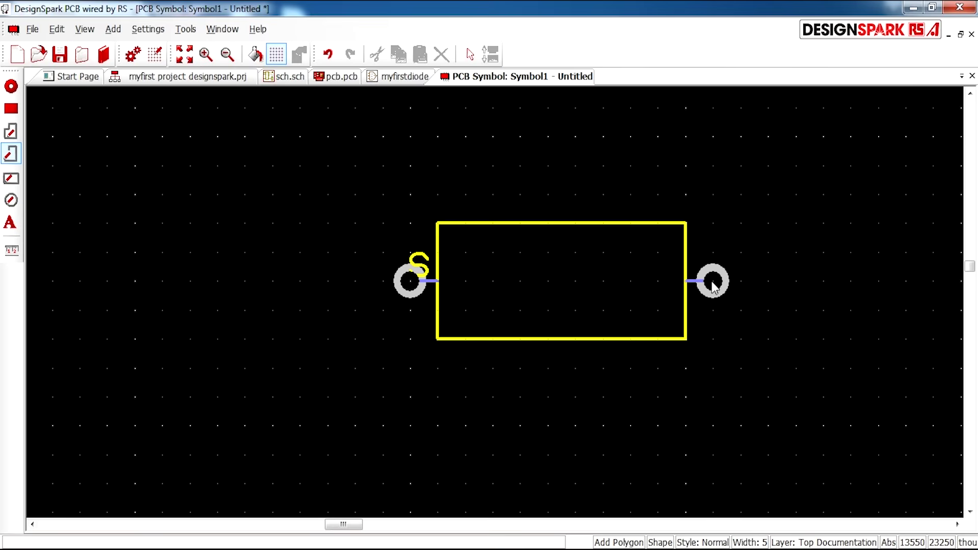
scroll(714, 286, "up", 1)
- Move the right lead line onto the Top Silkscreen layer
left_click(496, 308)
key("l")
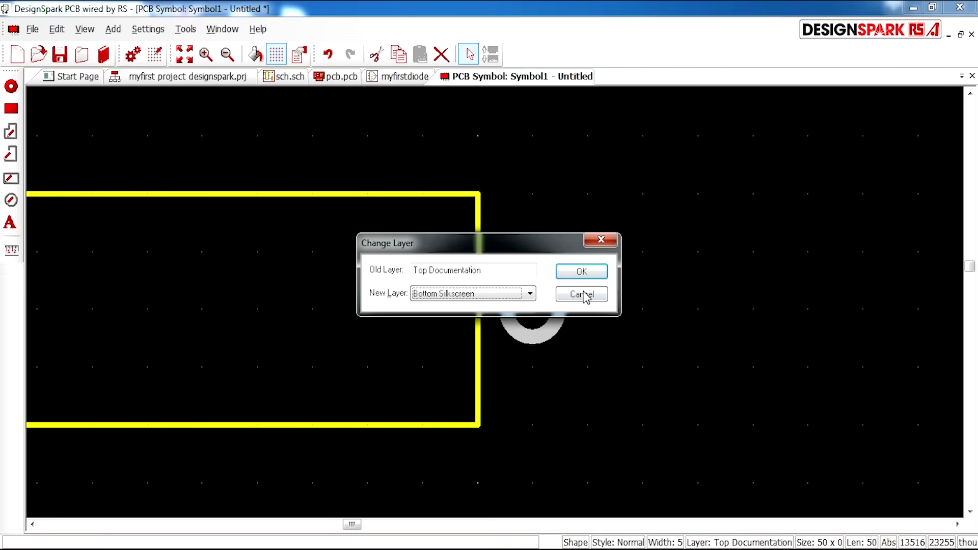
left_click(530, 294)
left_click(469, 312)
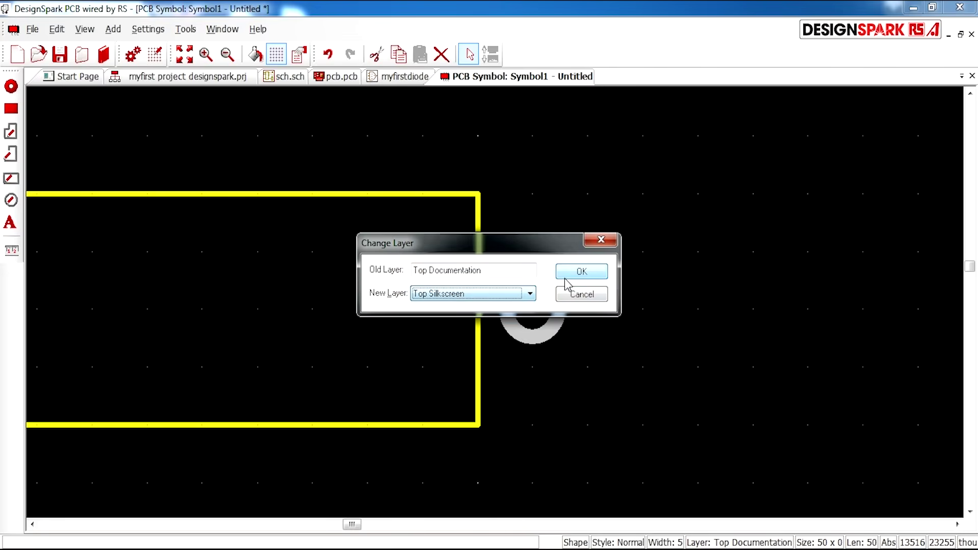
left_click(564, 279)
scroll(565, 282, "down", 1)
scroll(396, 312, "up", 1)
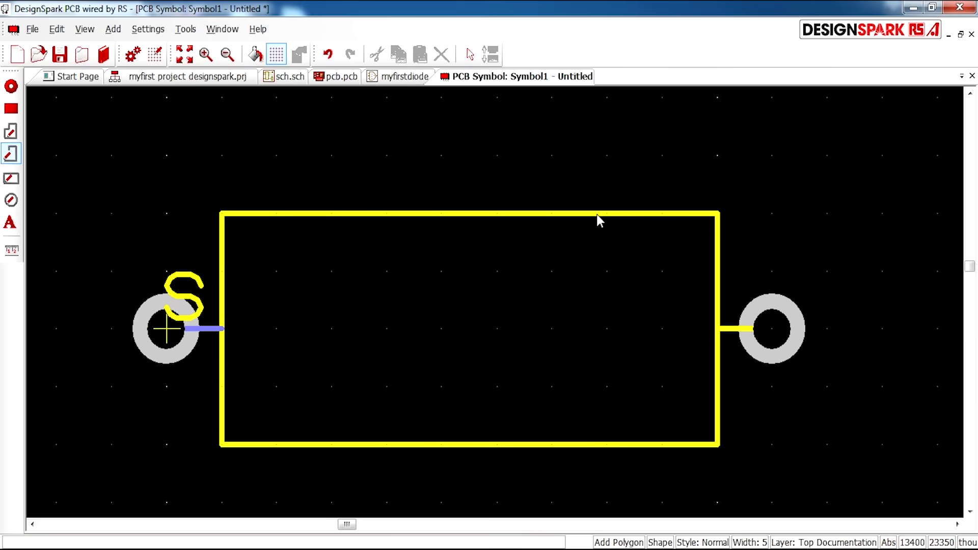
- Draw a vertical cathode band across the outline near pad 2 and put it on Top Silkscreen
left_click(606, 213)
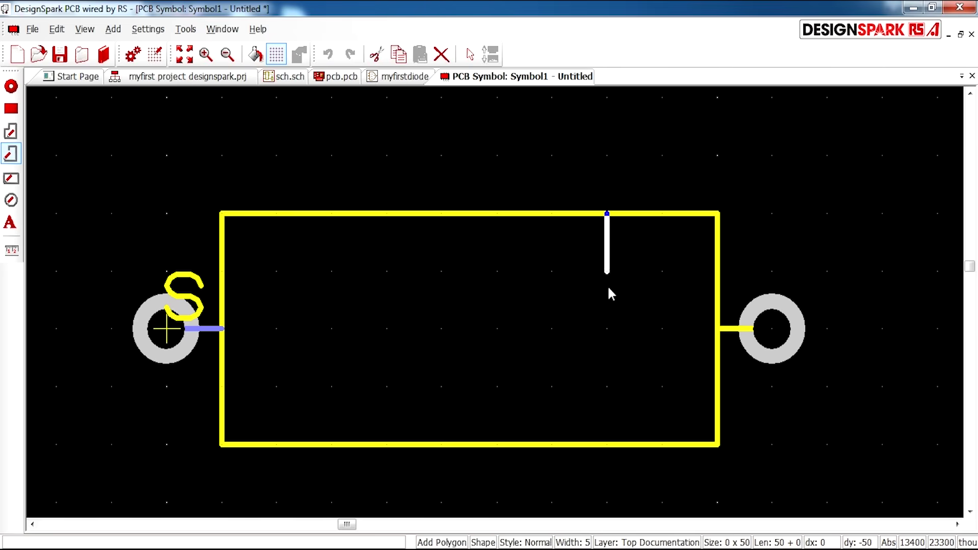
double_click(606, 443)
key("Escape")
left_click(607, 403)
key("l")
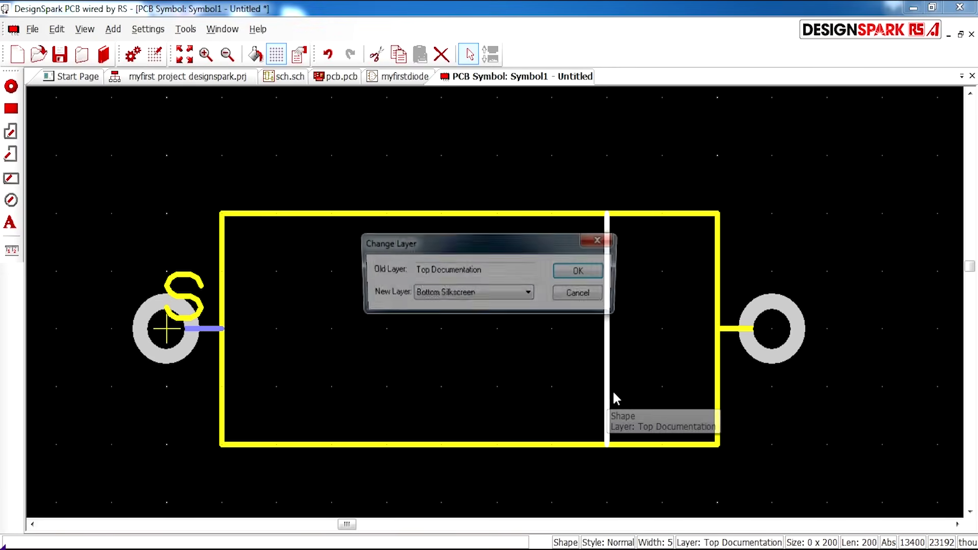
left_click(530, 295)
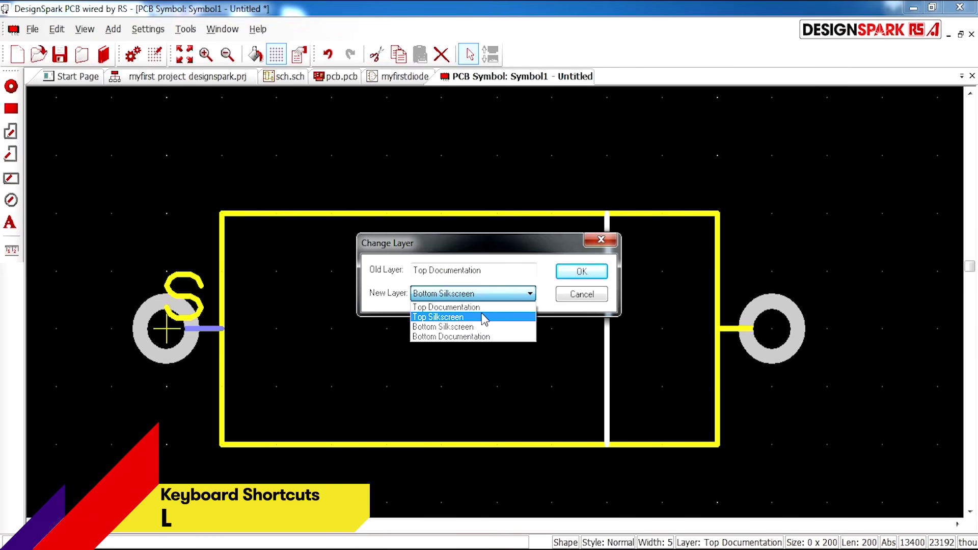
left_click(481, 316)
left_click(586, 272)
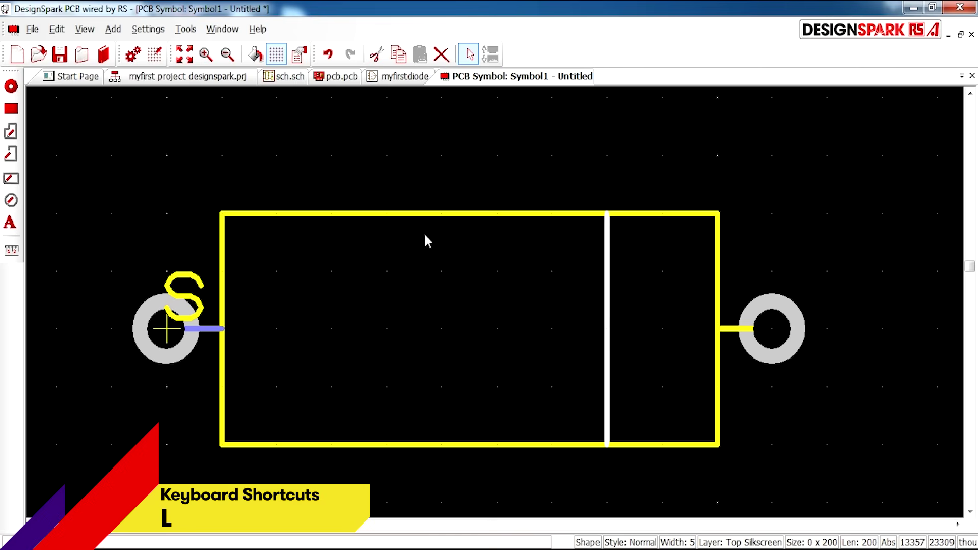
- Move the left pad's lead line onto the Top Silkscreen layer
left_click(214, 329)
key("l")
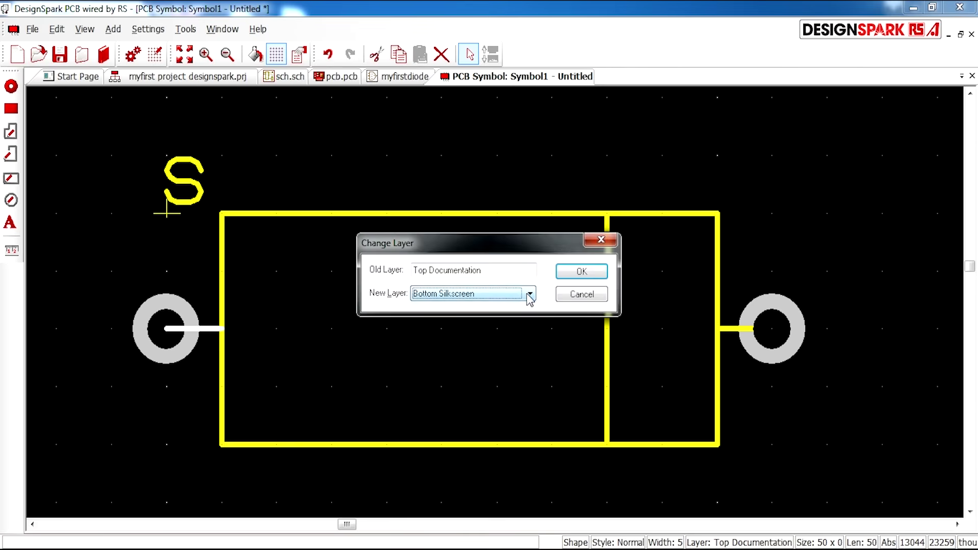
left_click(530, 294)
left_click(480, 317)
left_click(585, 271)
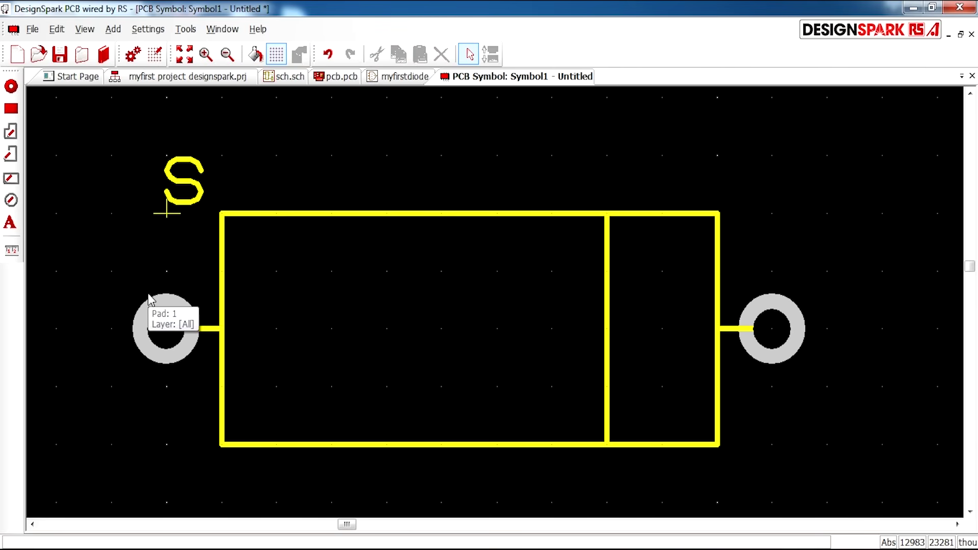
- Select the right pad
left_click(801, 321)
left_click(812, 396)
left_click(800, 333)
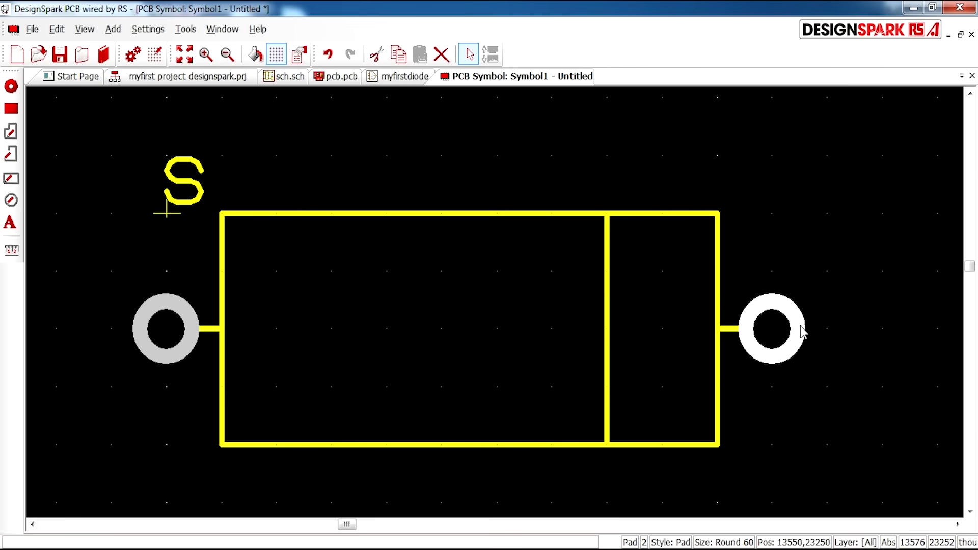
scroll(497, 331, "down", 1)
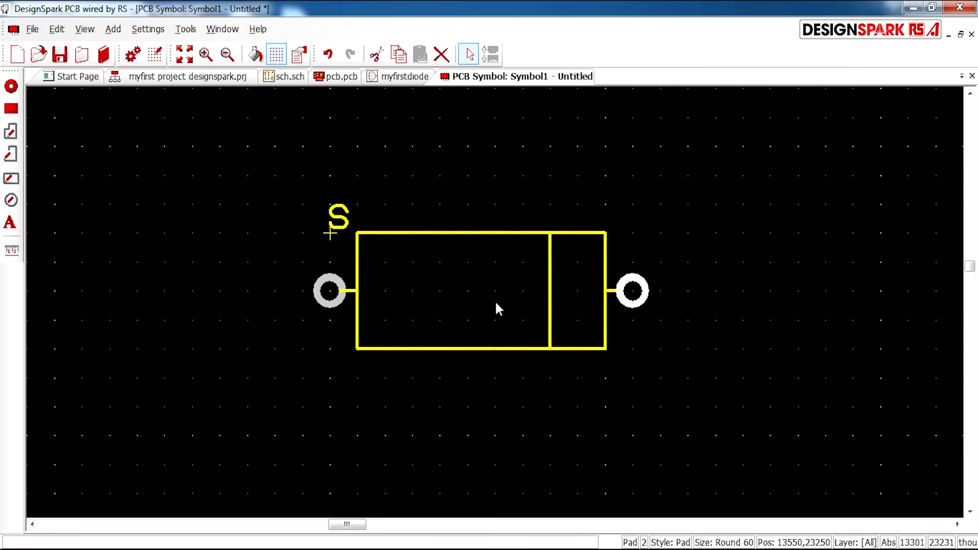
scroll(498, 307, "up", 1)
scroll(485, 284, "down", 1)
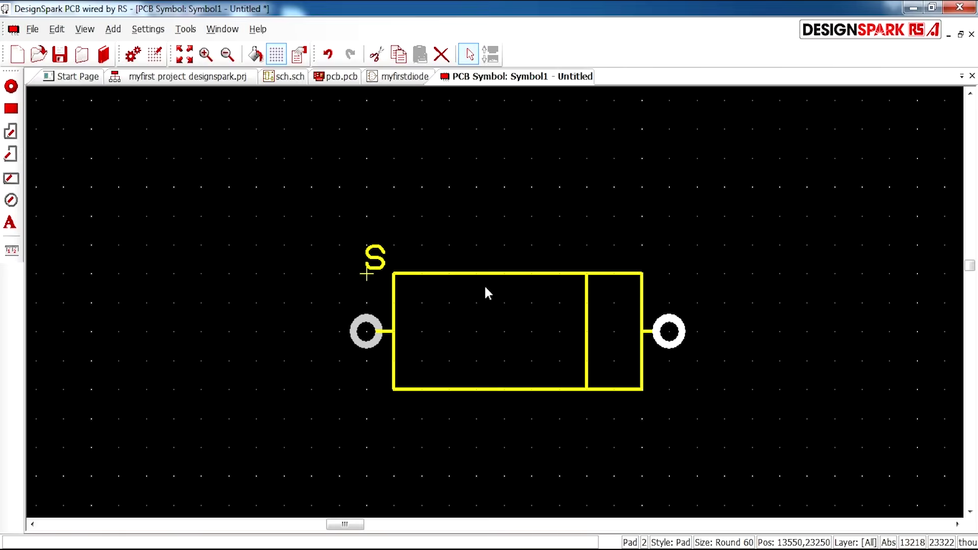
scroll(459, 240, "up", 1)
- Place an R reference-name origin above the body outline and move it from Top Documentation to Top Silkscreen
left_click(113, 29)
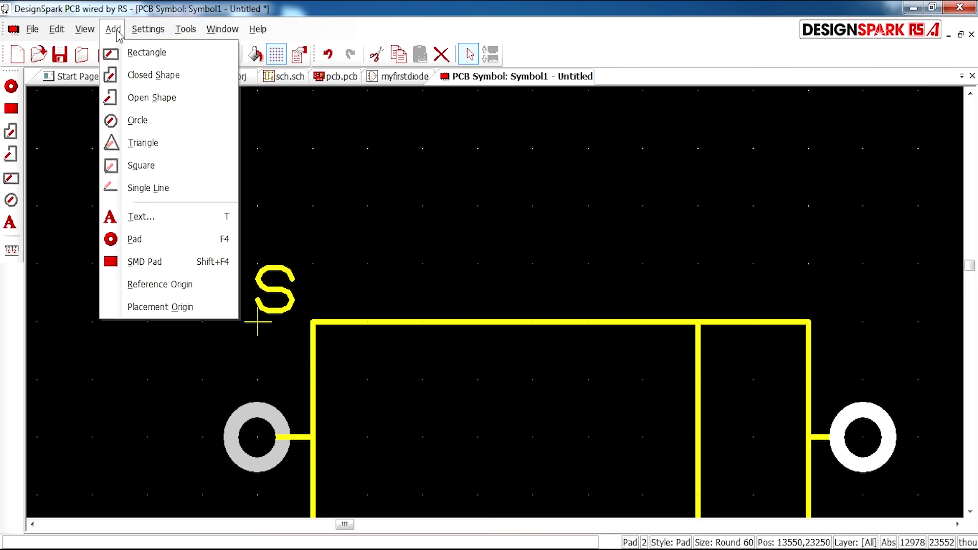
left_click(158, 286)
left_click(384, 270)
scroll(387, 264, "down", 1)
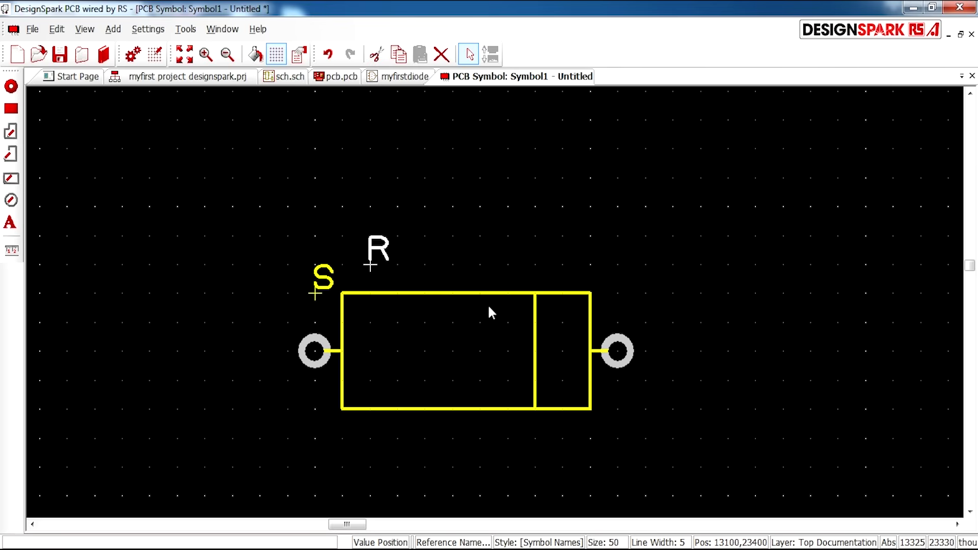
scroll(454, 348, "up", 1)
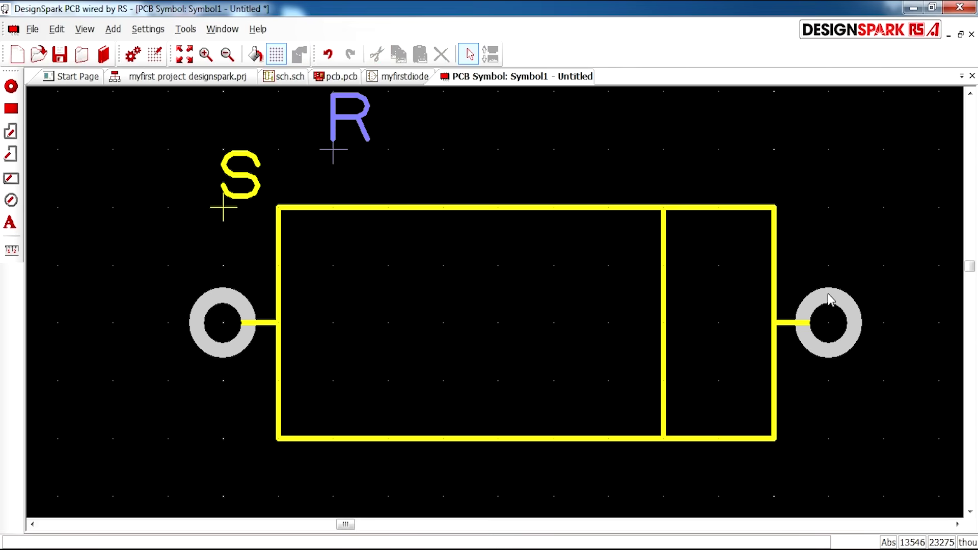
key("l")
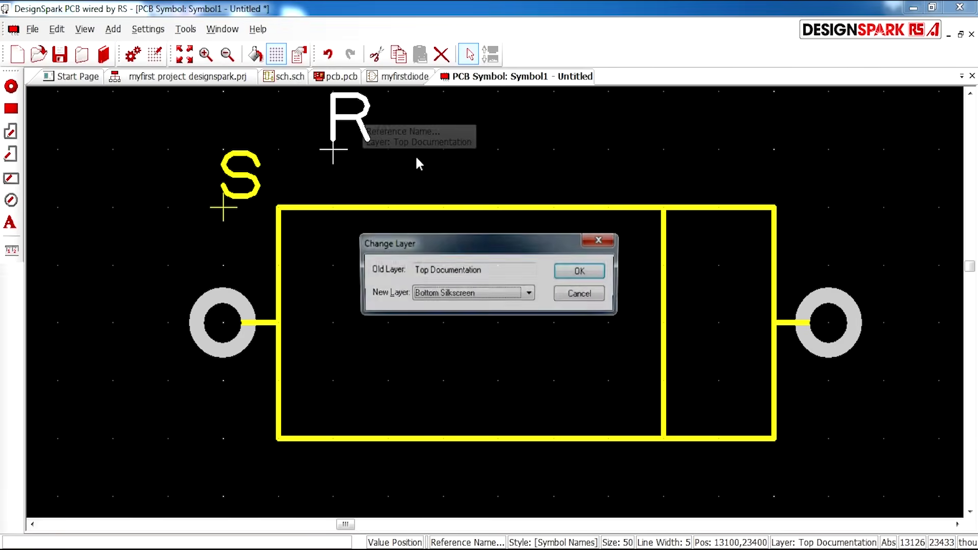
left_click(493, 296)
left_click(471, 325)
key("alt+Down")
left_click(464, 317)
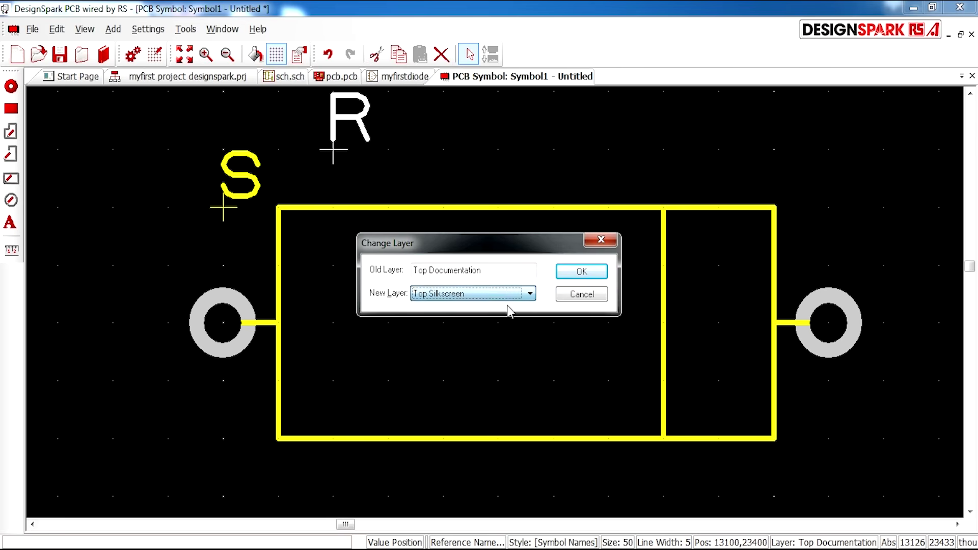
left_click(582, 271)
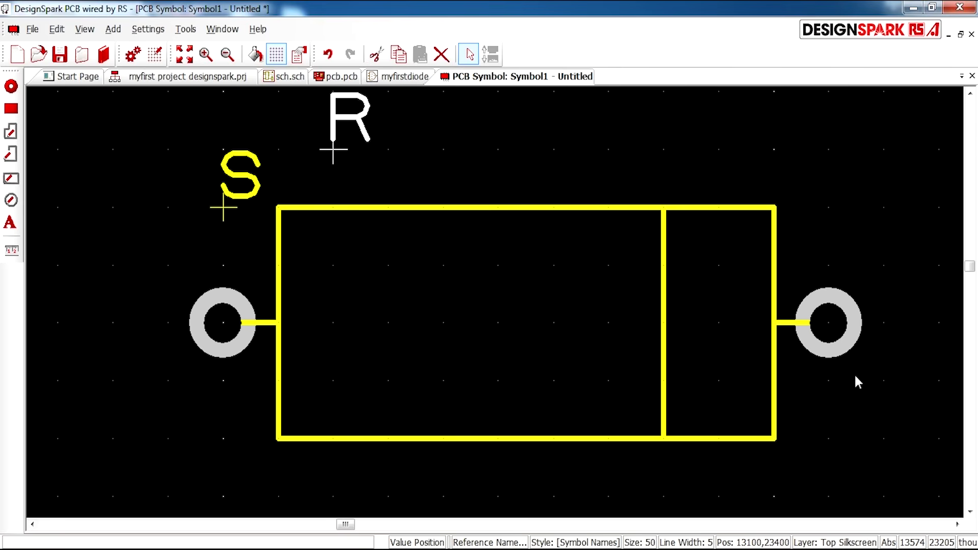
- Open the right pad's Pad Properties and browse the available Shape options
left_click(847, 348)
right_click(847, 348)
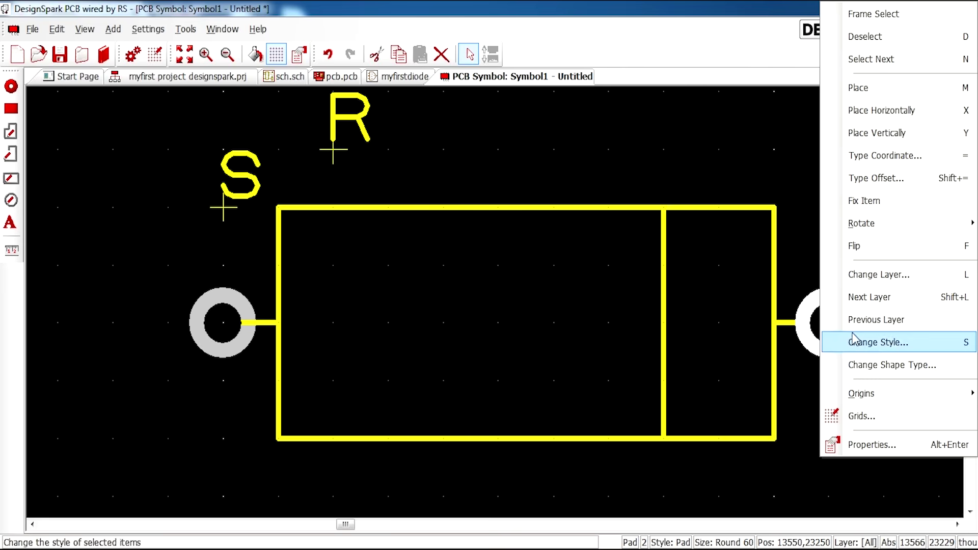
left_click(888, 442)
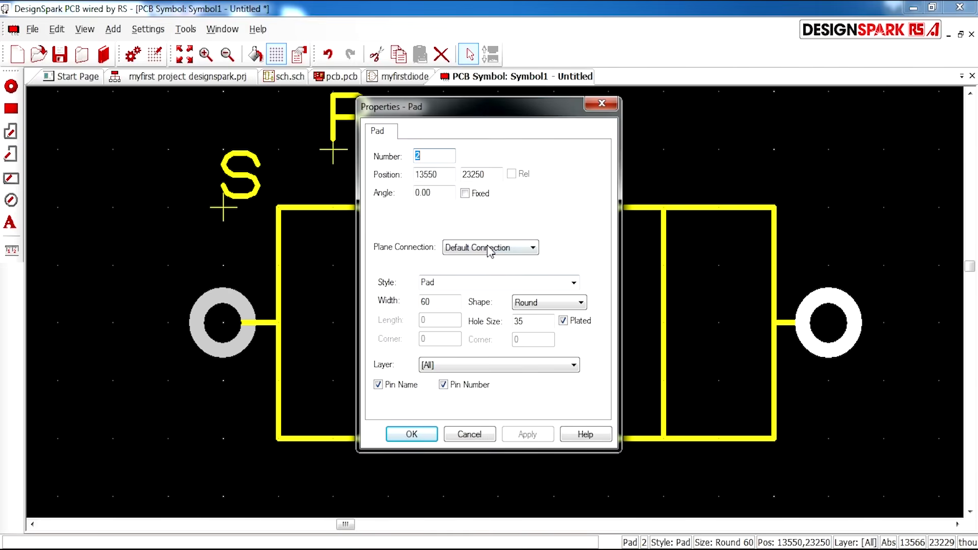
left_click(582, 304)
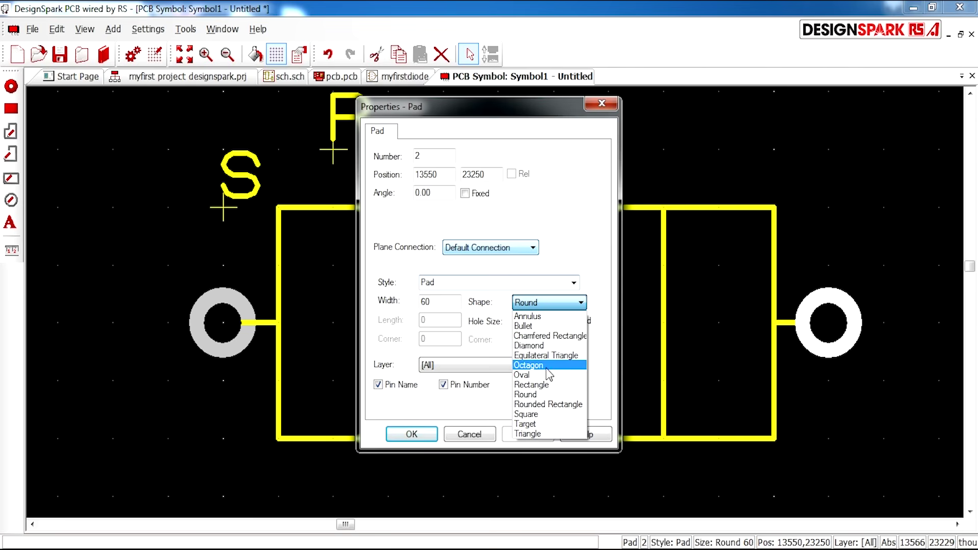
key("Up")
key("Up")
key("Up")
key("Up")
key("Up")
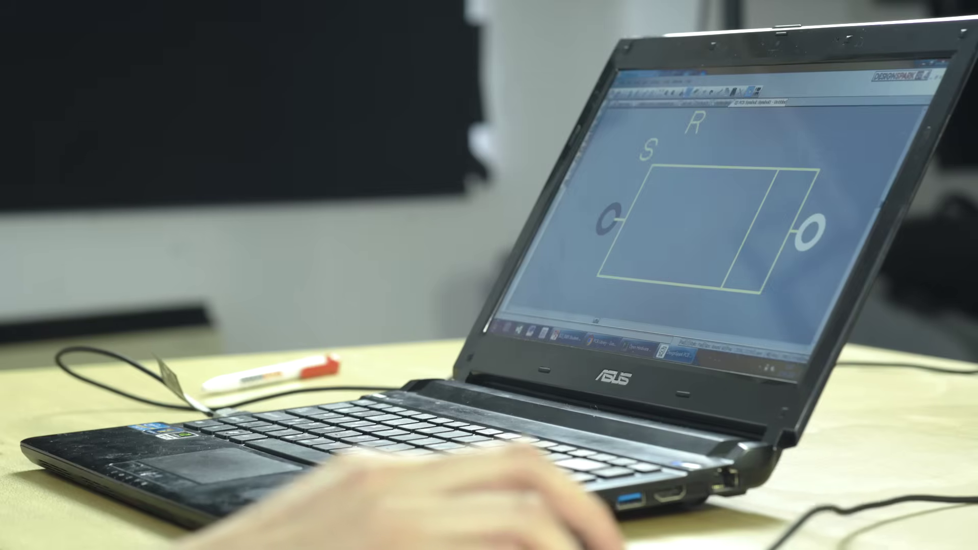
- Save the footprint with Ctrl+S, bringing up Save To Library targeting pcblib
key("ctrl+s")
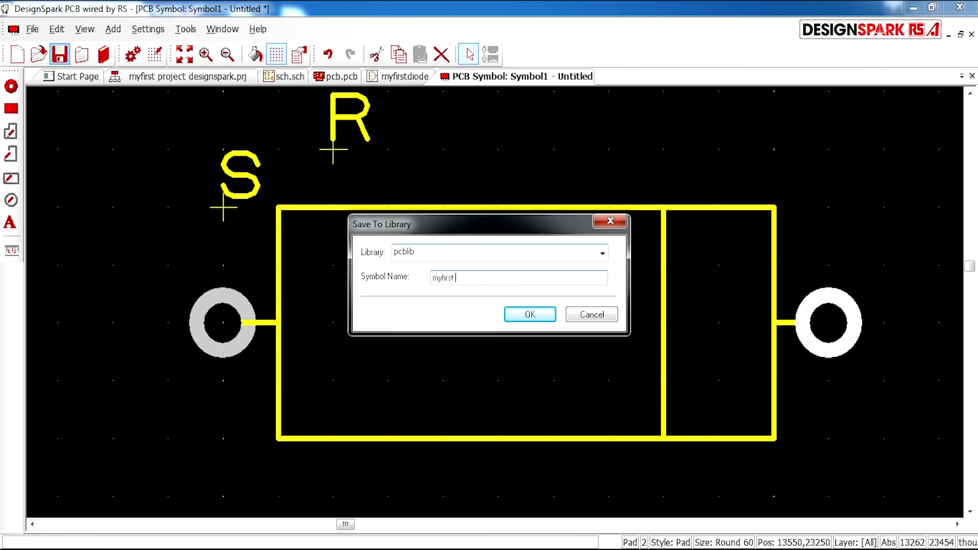
- Save the footprint as myfirst diode in pcblib and preview it in the Library Manager
left_click(533, 314)
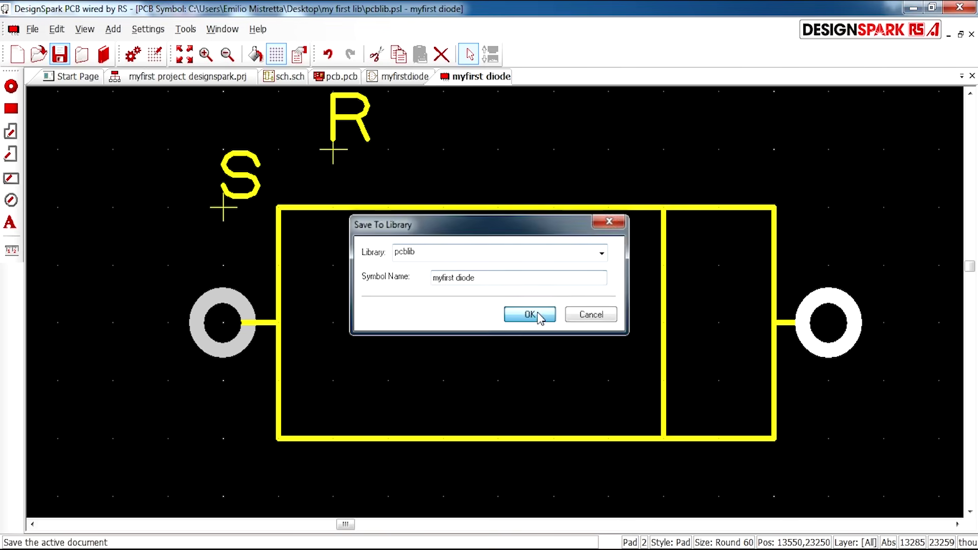
left_click(103, 54)
left_click(267, 89)
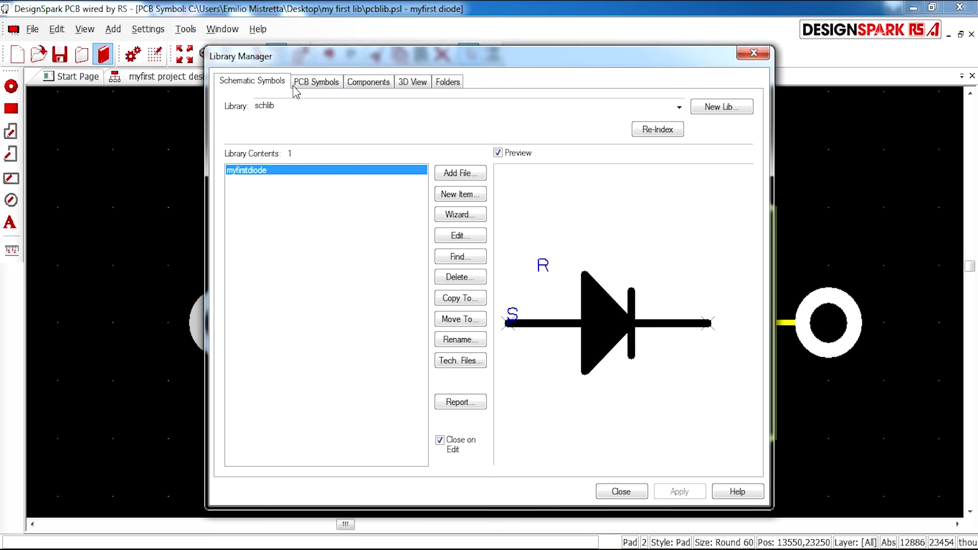
left_click(320, 86)
left_click(259, 172)
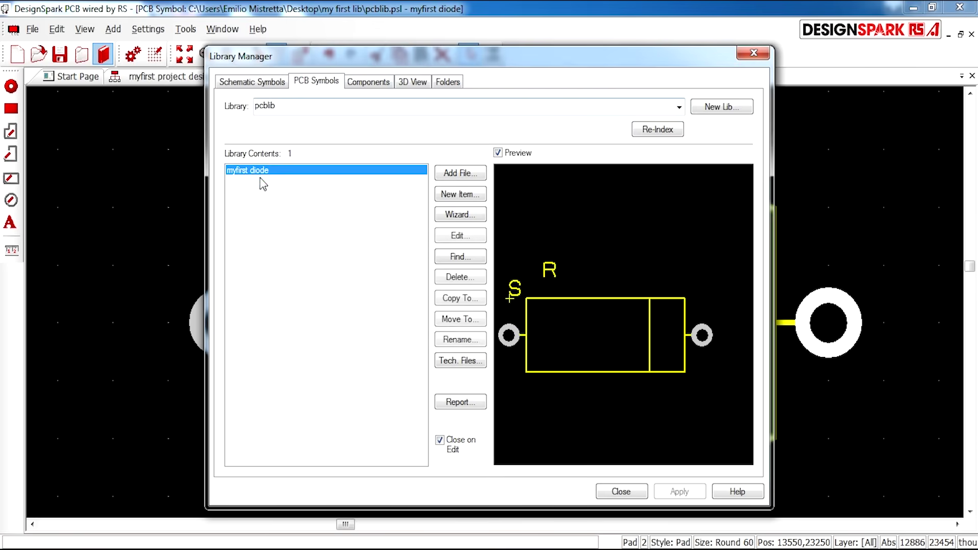
- Compare it with the myfirstdiode schematic symbol, then show the empty complib component library
left_click(247, 83)
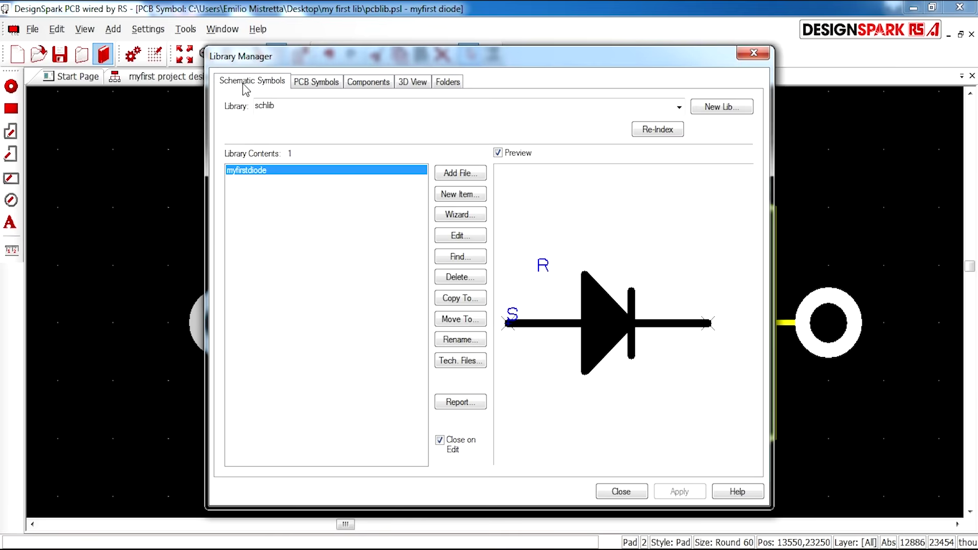
left_click(317, 83)
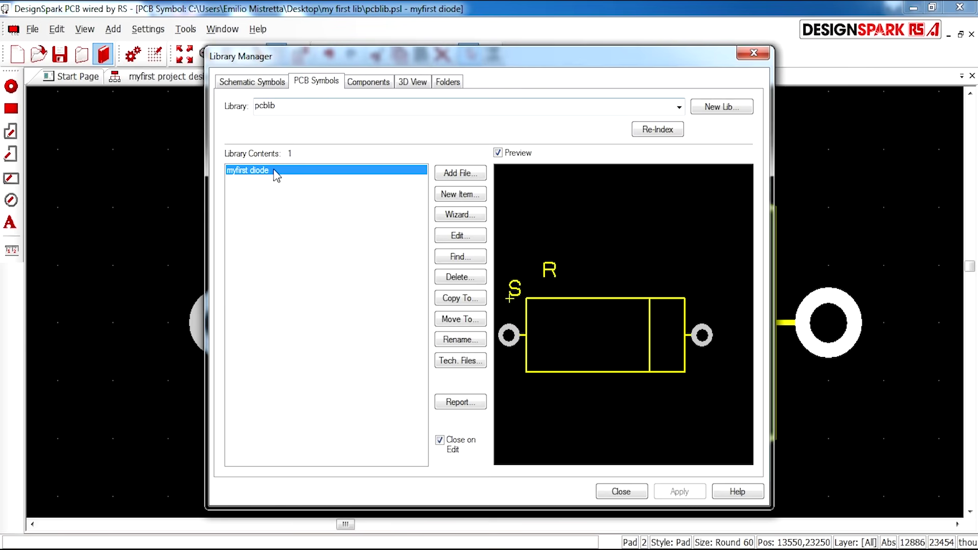
left_click(258, 86)
left_click(321, 85)
left_click(374, 87)
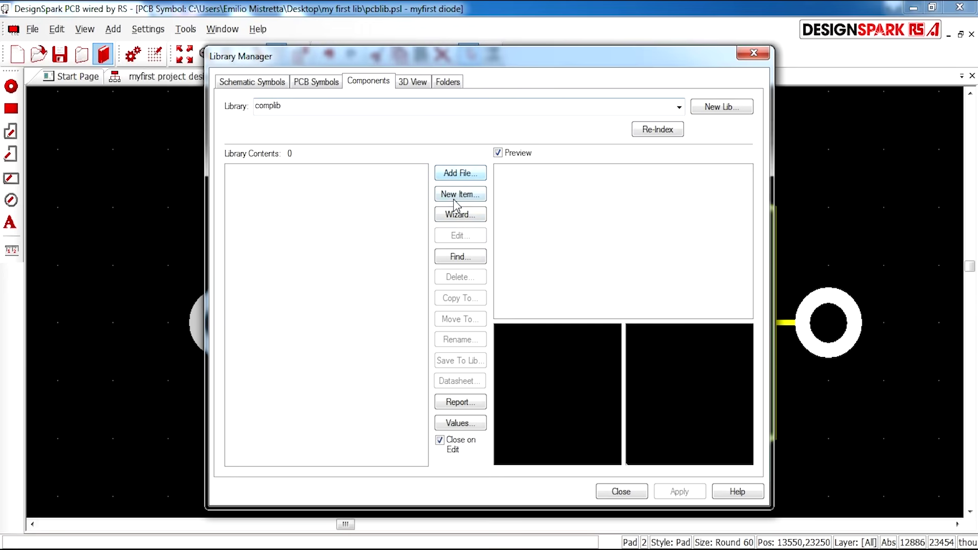
- Start a new component with package DSC and default reference D
left_click(455, 199)
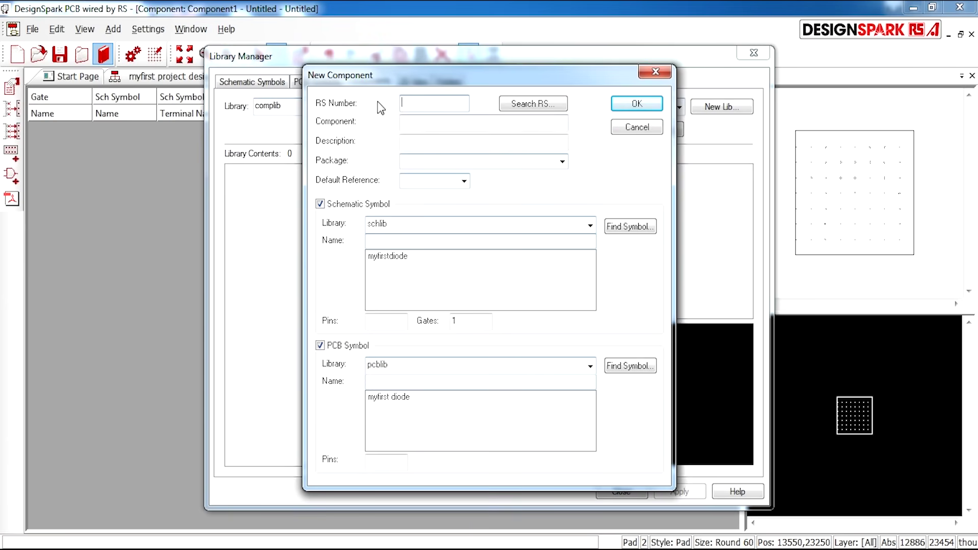
left_click(435, 121)
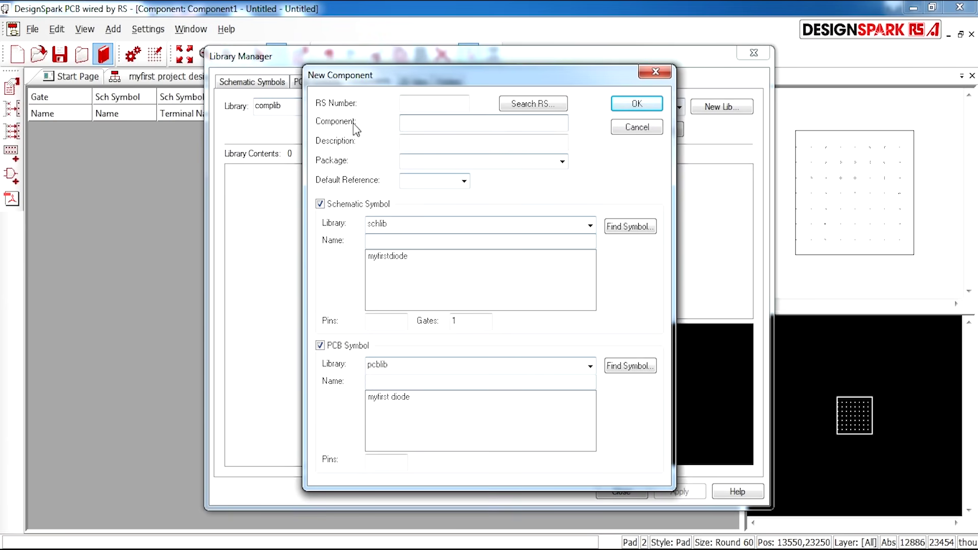
left_click(562, 161)
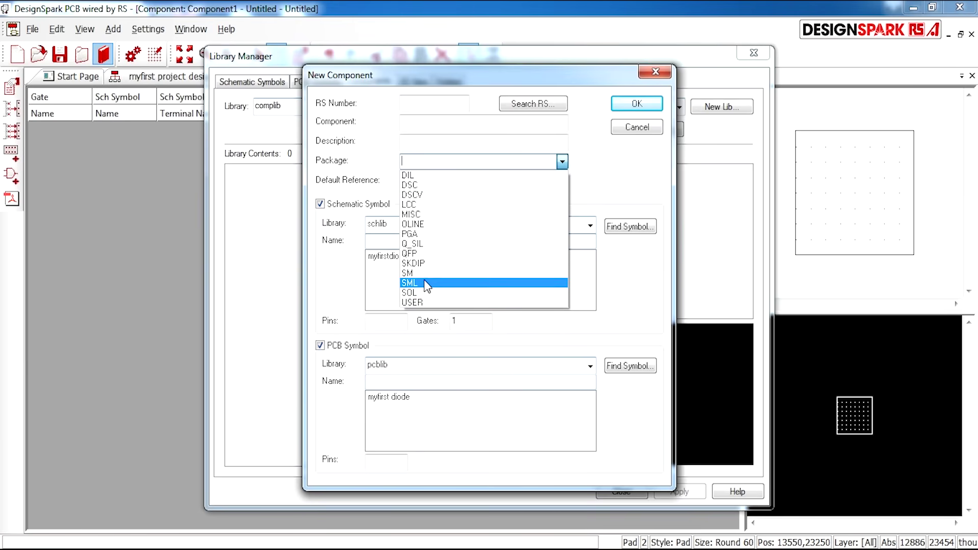
left_click(430, 186)
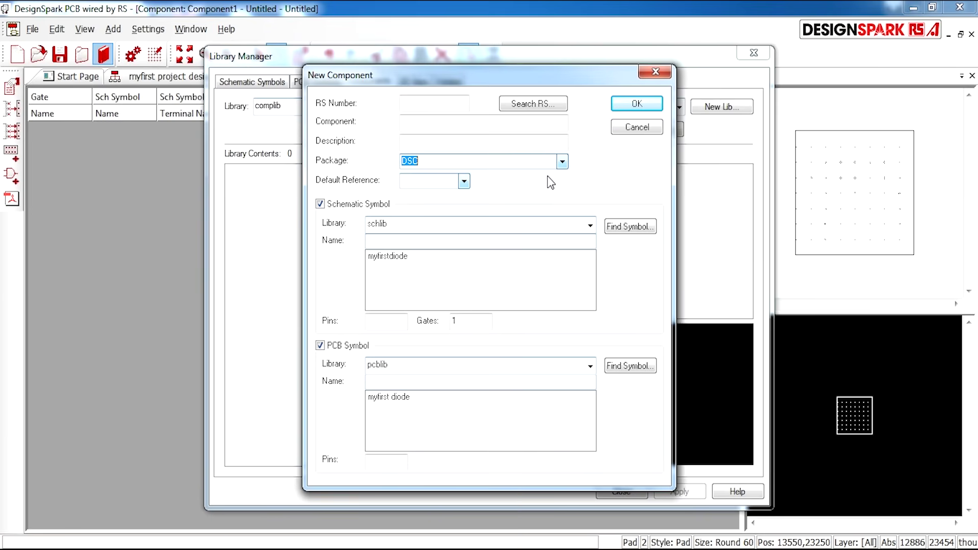
left_click(562, 162)
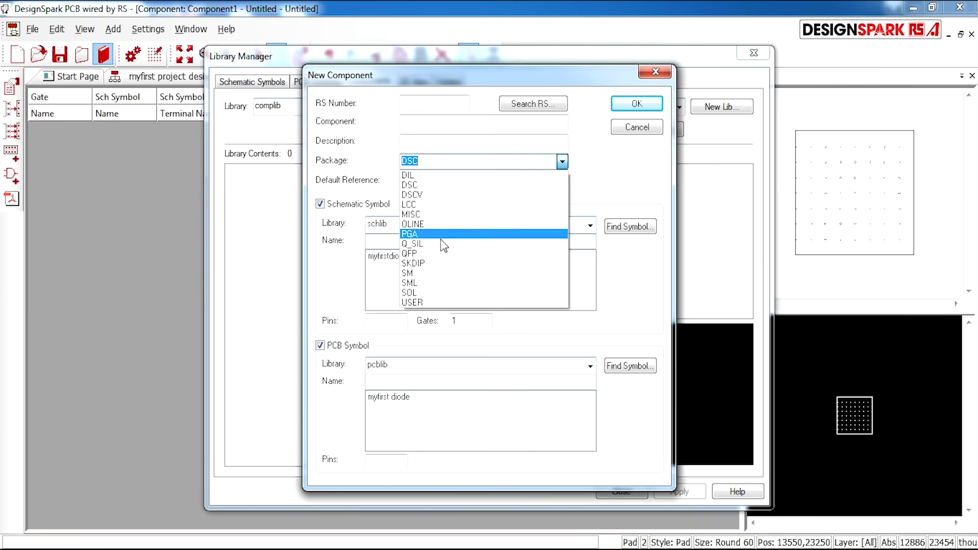
left_click(432, 186)
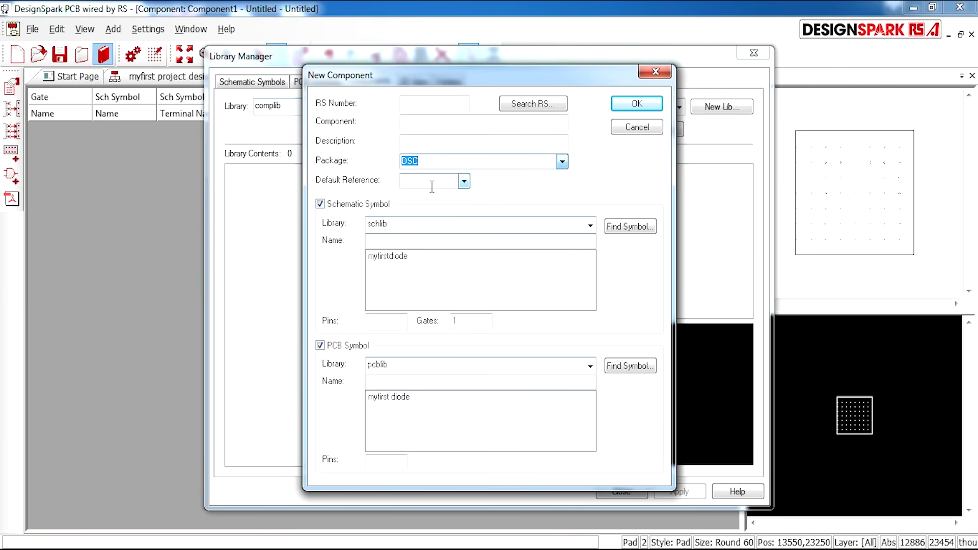
left_click(463, 182)
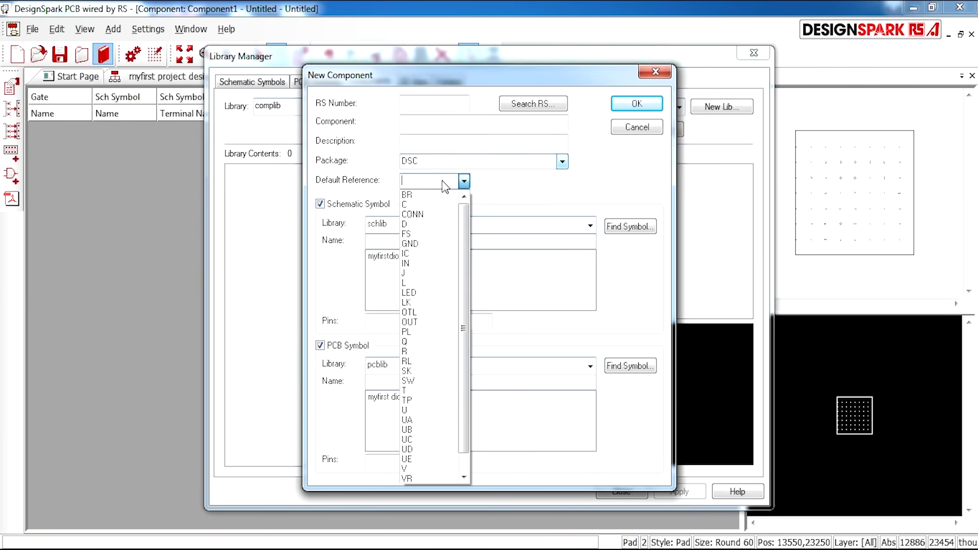
left_click(413, 226)
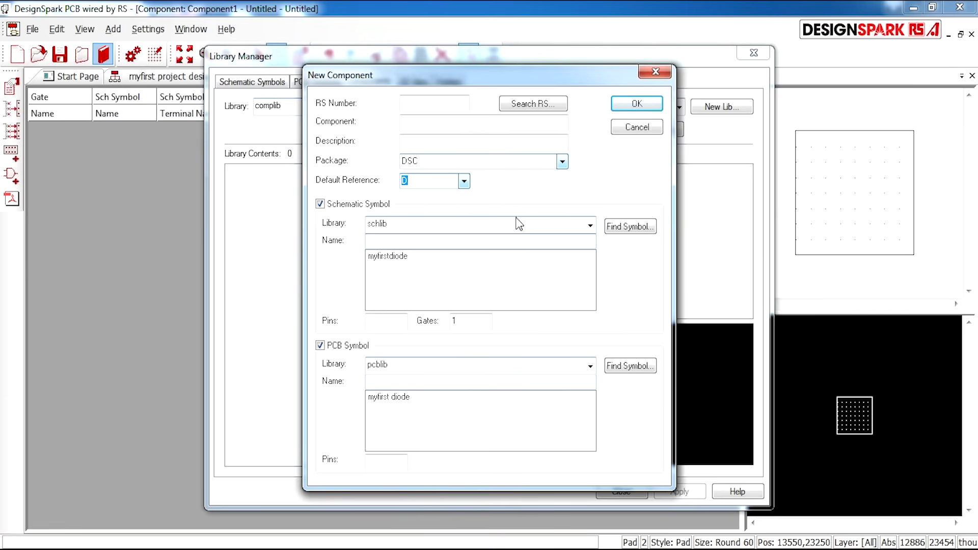
- Name it Myfirstdiode, link the myfirstdiode symbol and myfirst diode footprint, and confirm
left_click(431, 123)
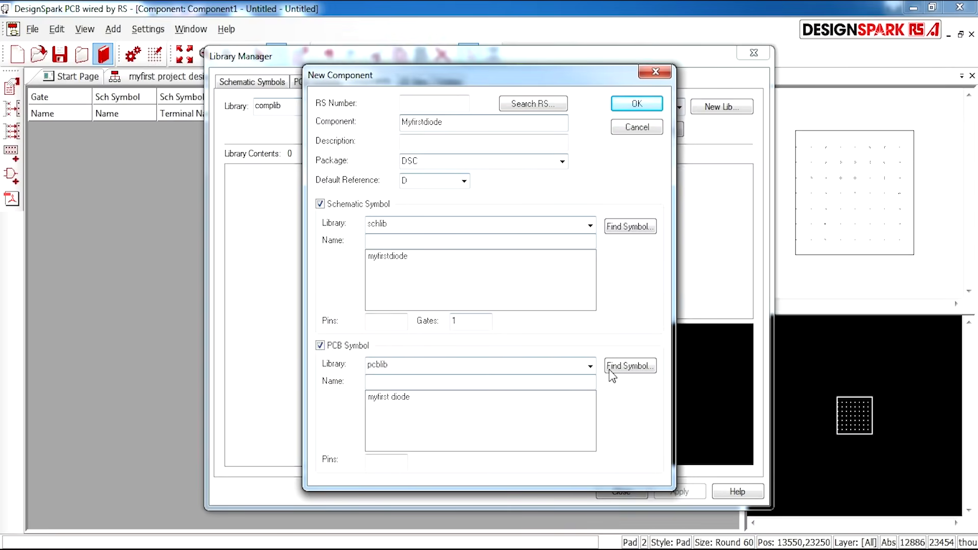
left_click(402, 256)
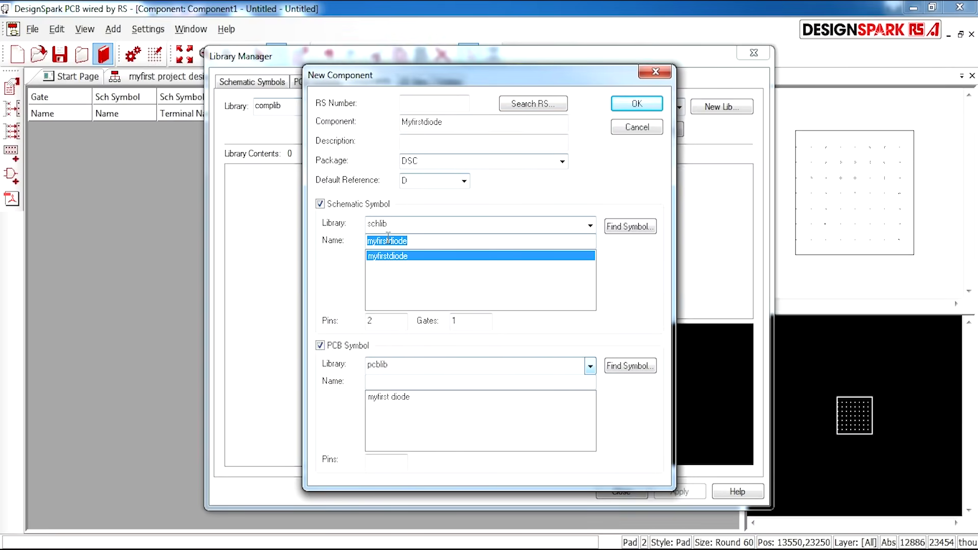
left_click(398, 397)
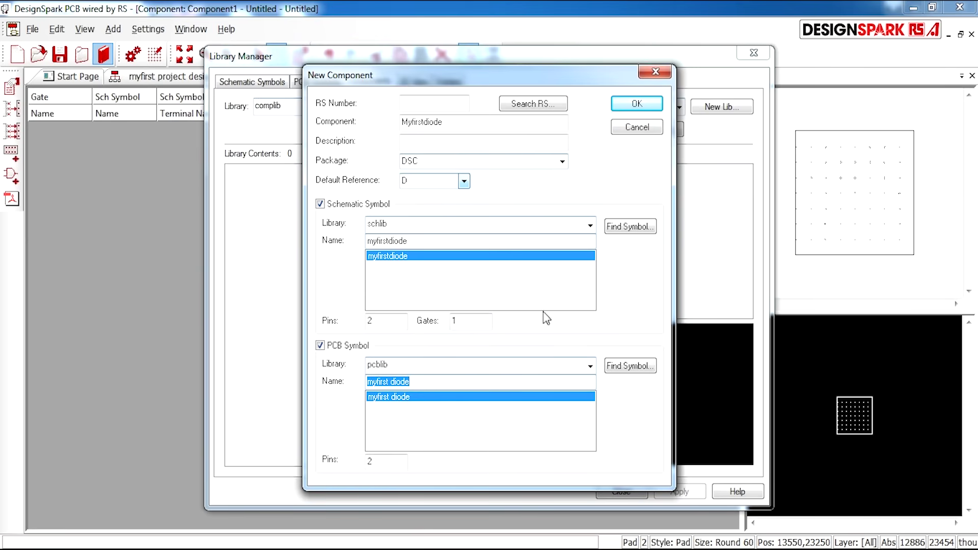
left_click(638, 103)
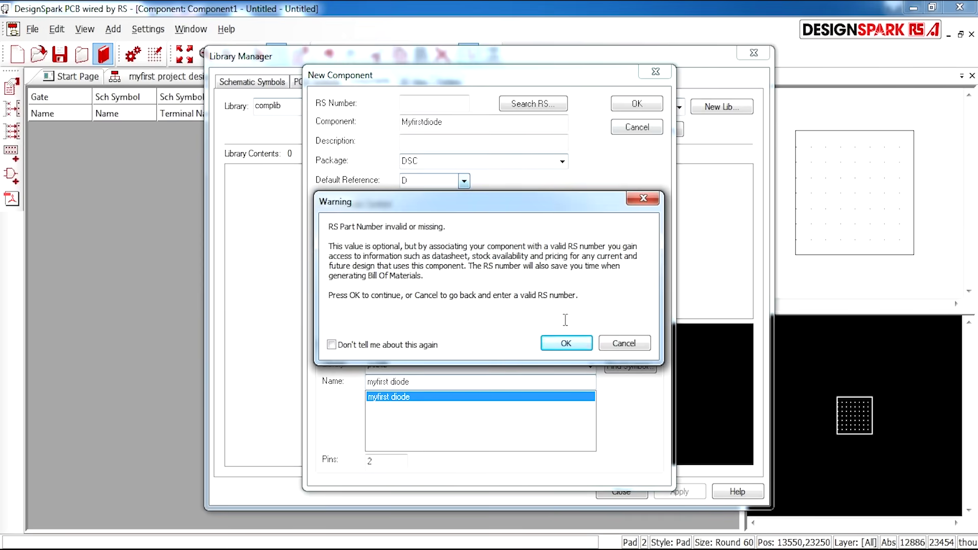
- Accept the missing RS part number warning and map terminals 1 and 2 one-to-one to pads 1 and 2
left_click(570, 342)
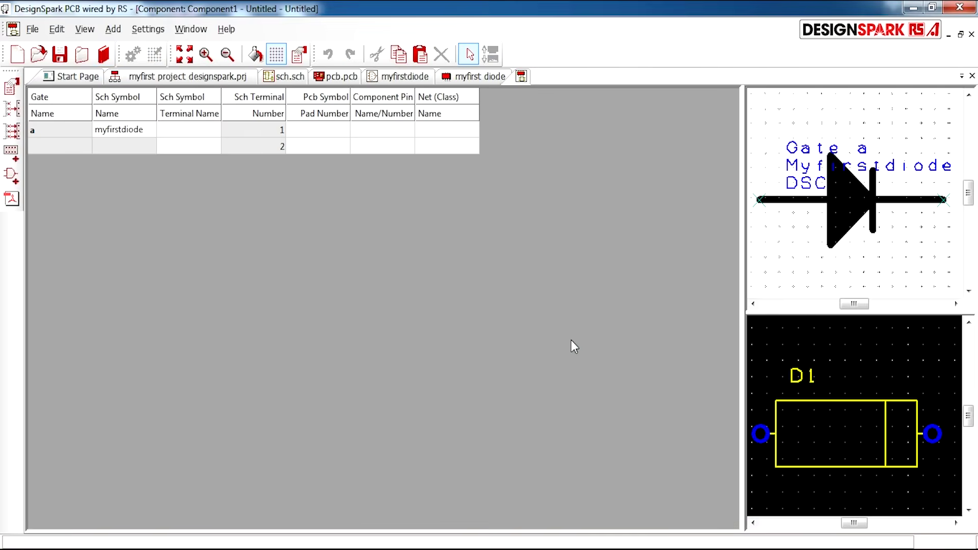
left_click(13, 132)
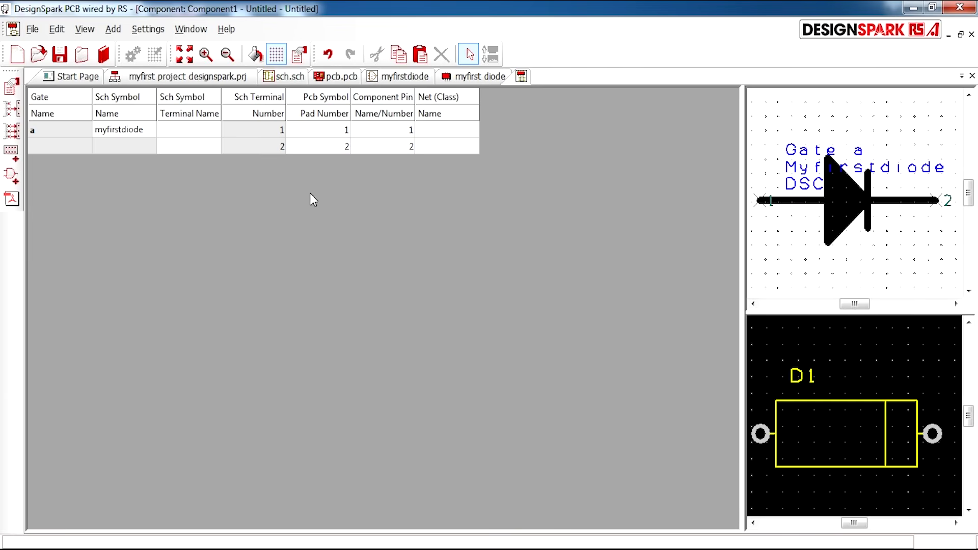
left_click(191, 130)
left_click(180, 144)
left_click(190, 131)
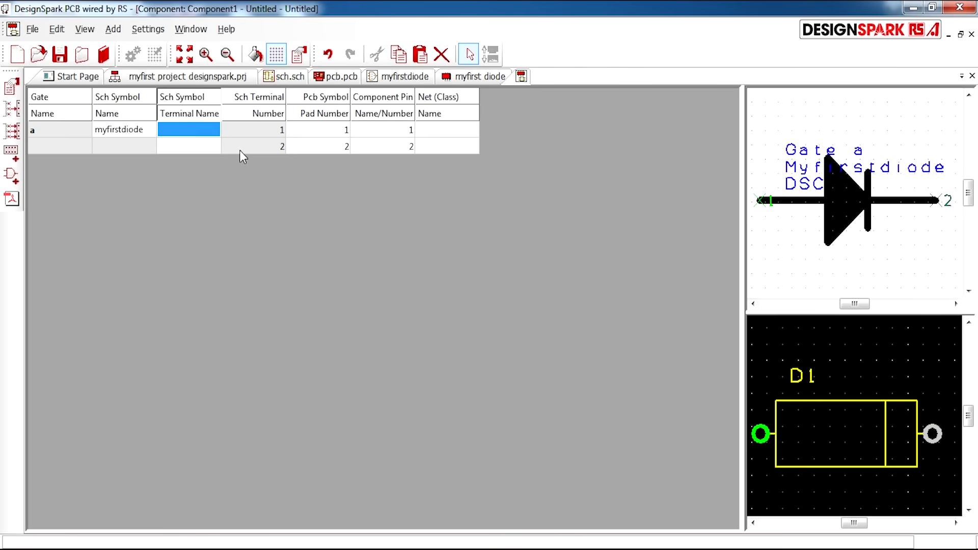
- Save the component as Myfirstdiode in complib, then switch to the empty sch.sch schematic
left_click(59, 54)
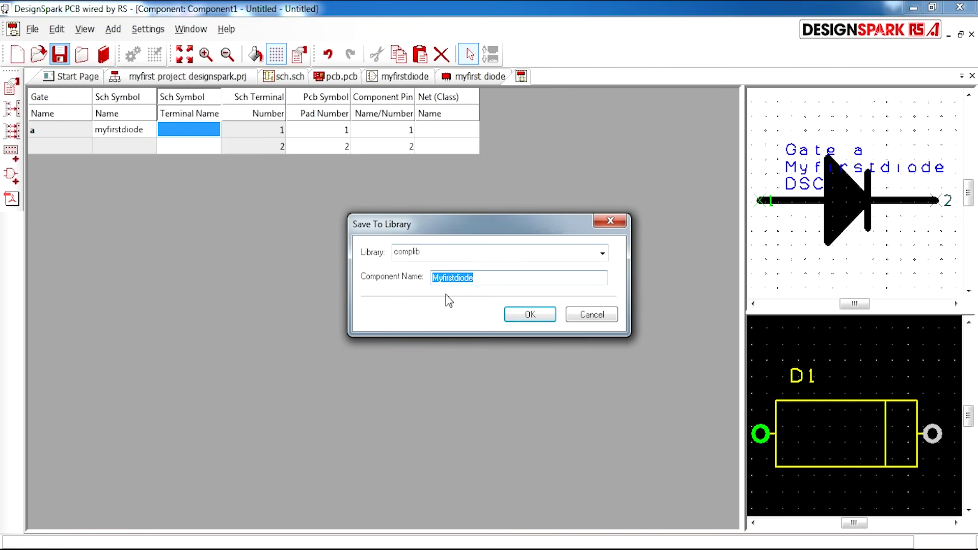
left_click(532, 313)
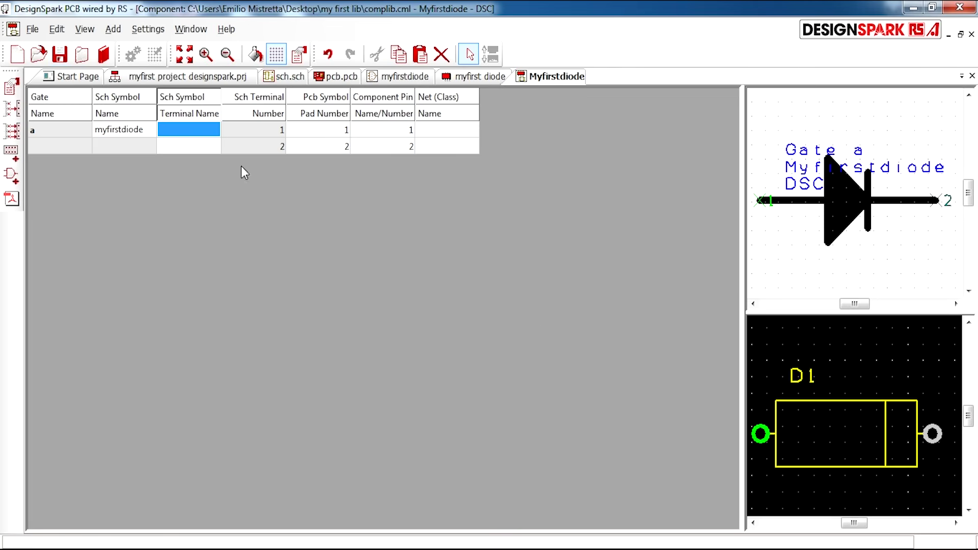
left_click(291, 77)
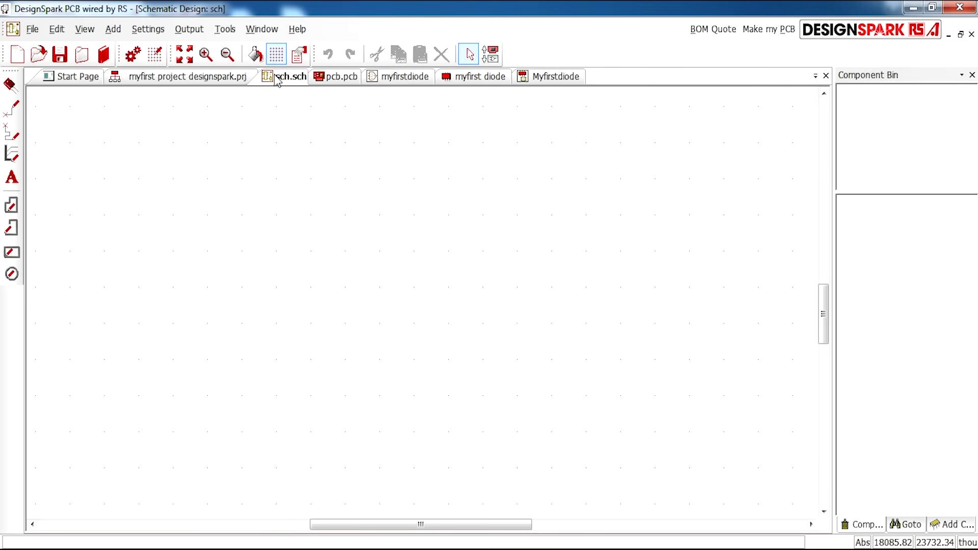
left_click(142, 81)
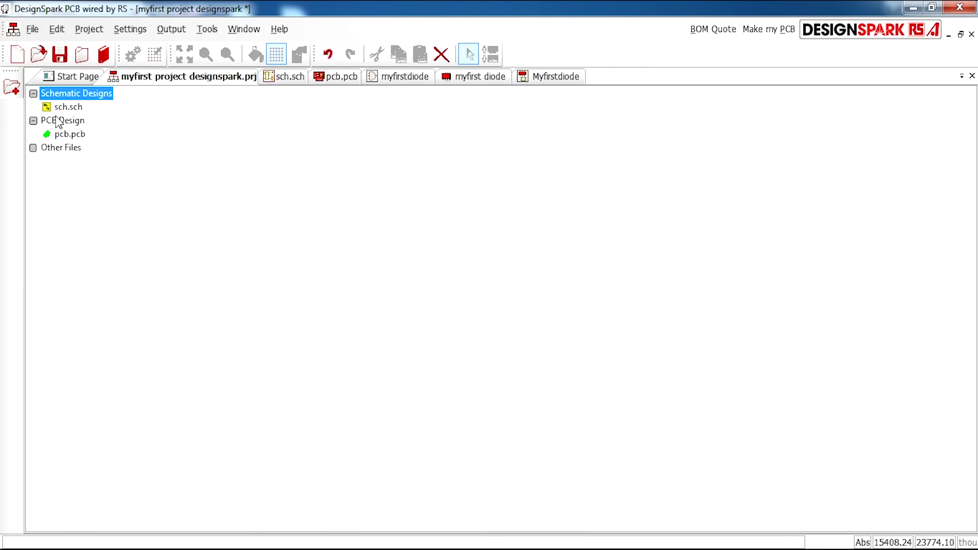
left_click(70, 135)
left_click(68, 108)
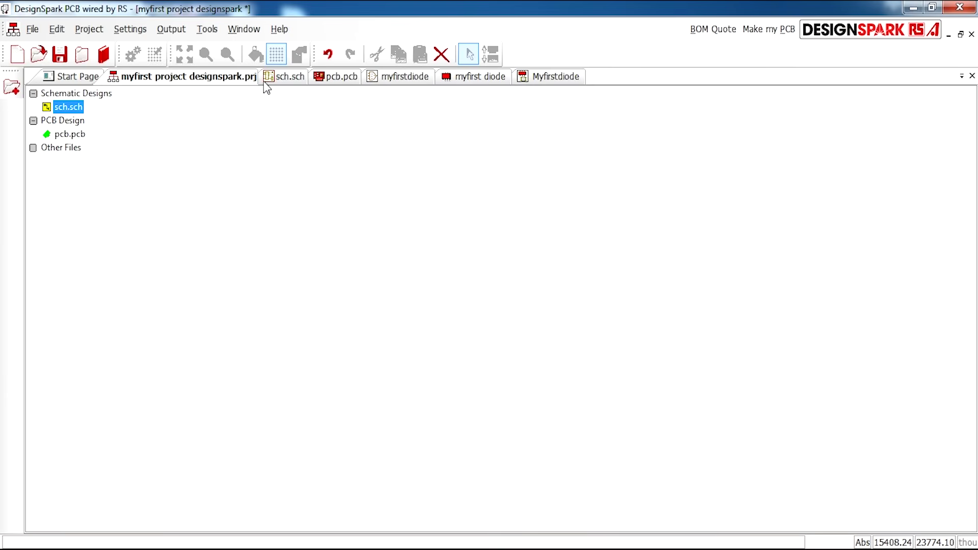
left_click(283, 78)
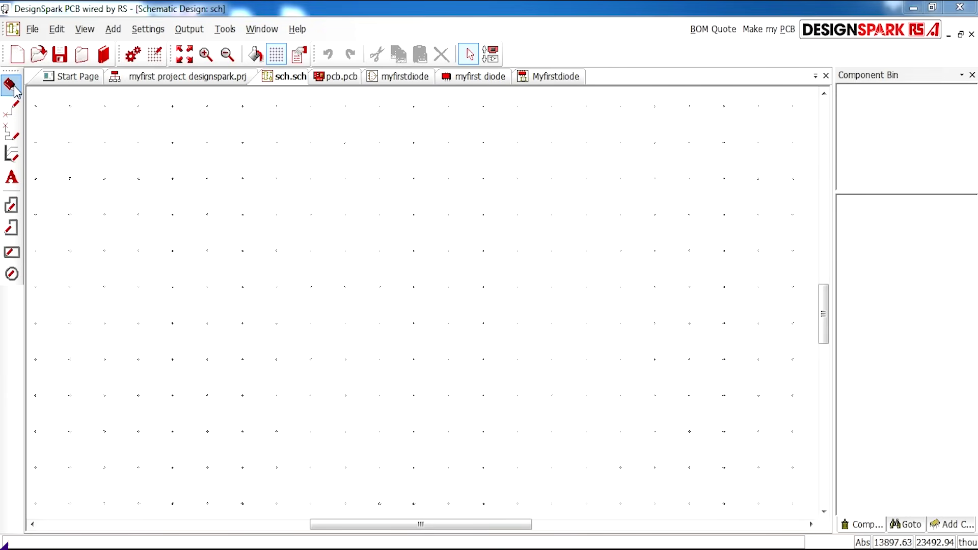
- In the Add Component dialog, select the complib library and the Myfirstdiode component
key("F3")
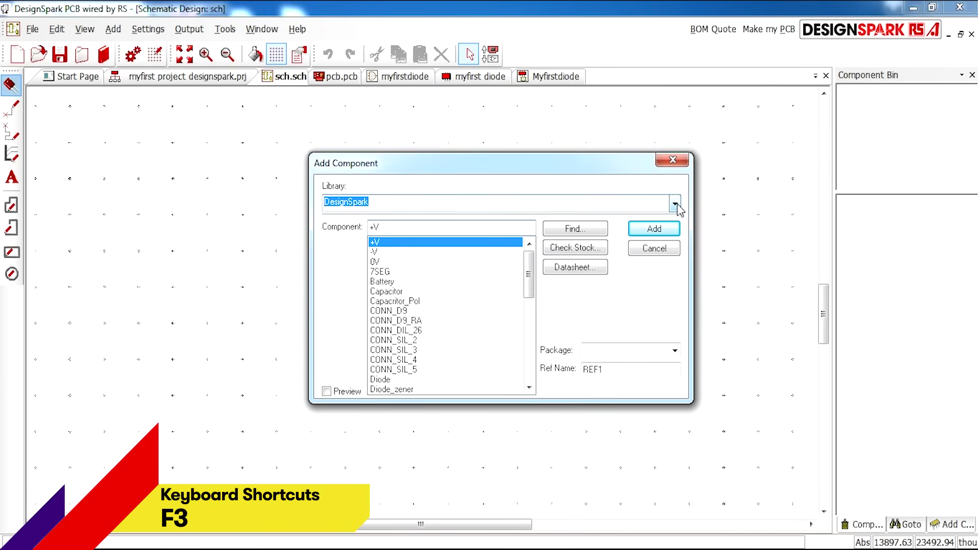
scroll(660, 247, "up", 4)
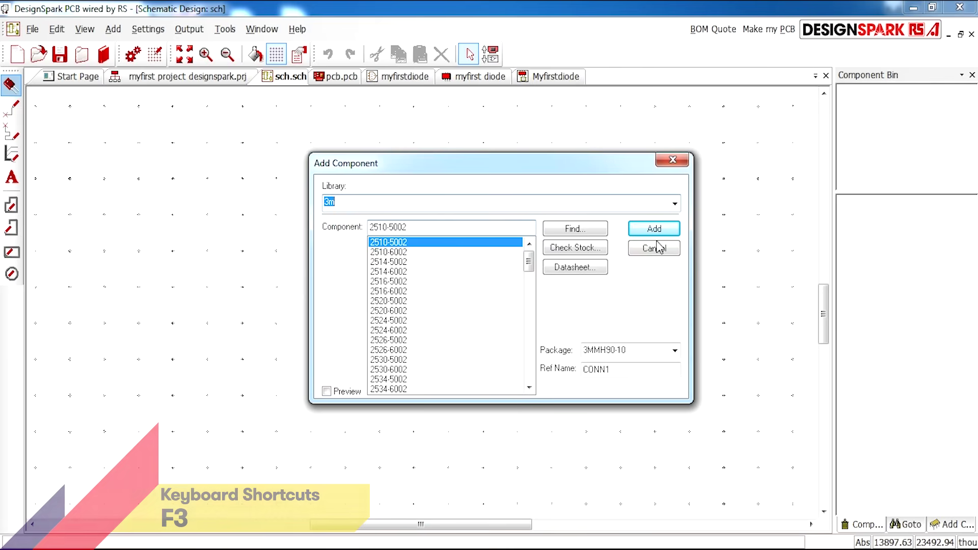
left_click(574, 203)
scroll(371, 356, "down", 5)
scroll(390, 385, "up", 1)
scroll(389, 377, "up", 6)
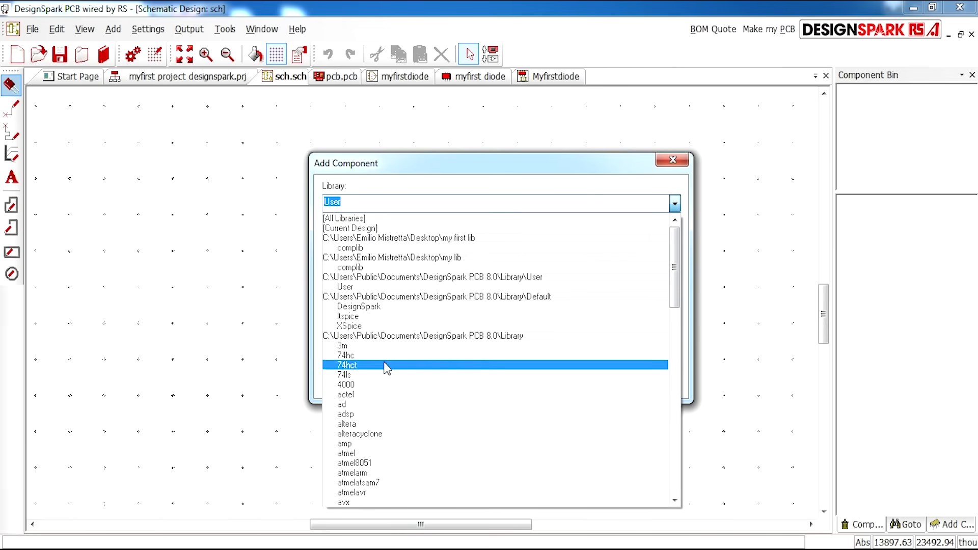
scroll(384, 348, "down", 3)
scroll(389, 343, "up", 2)
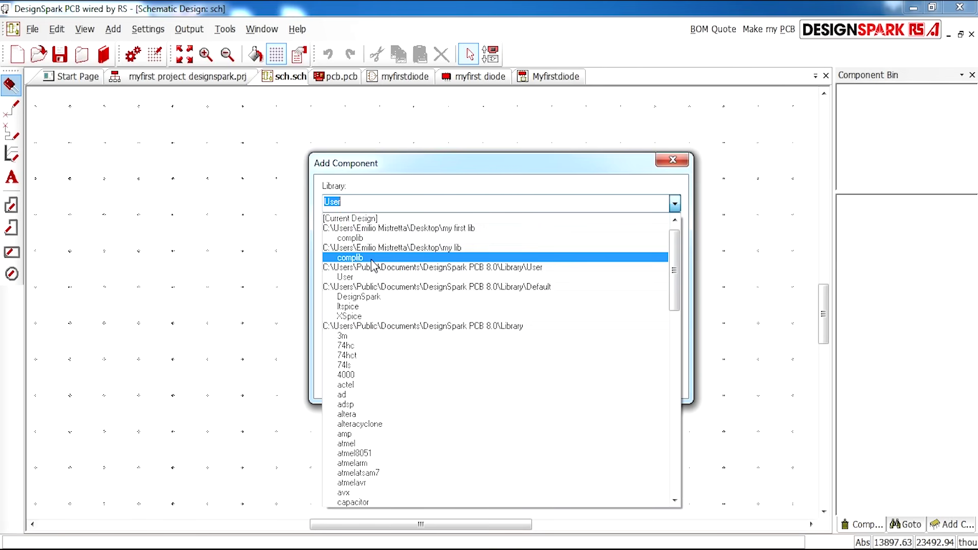
left_click(376, 240)
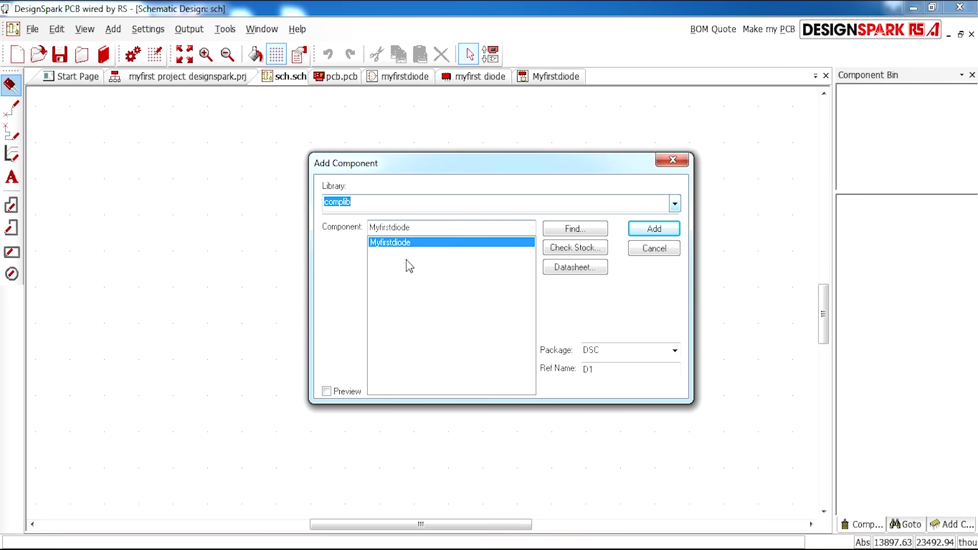
key("Tab")
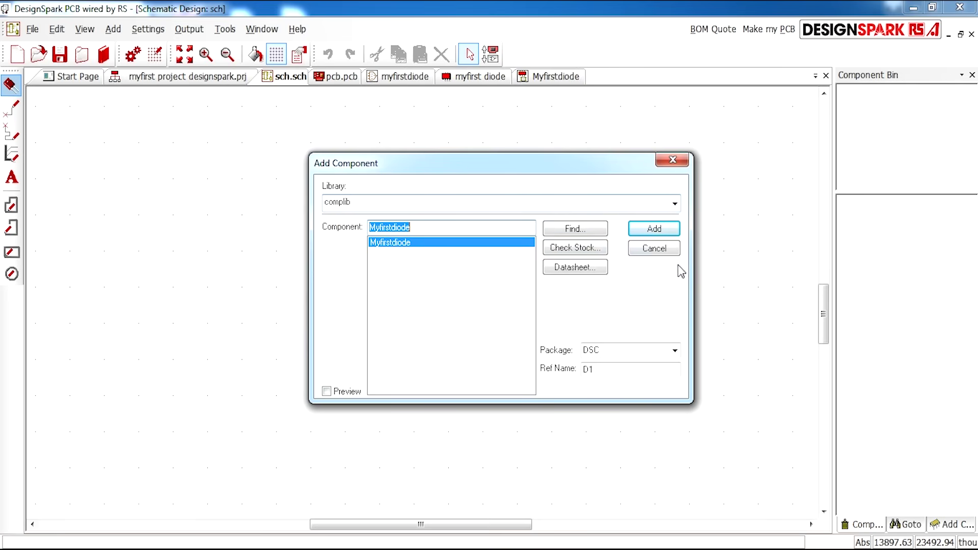
- Place one Myfirstdiode on the sch.sch schematic as D1, with package DSC
left_click(654, 229)
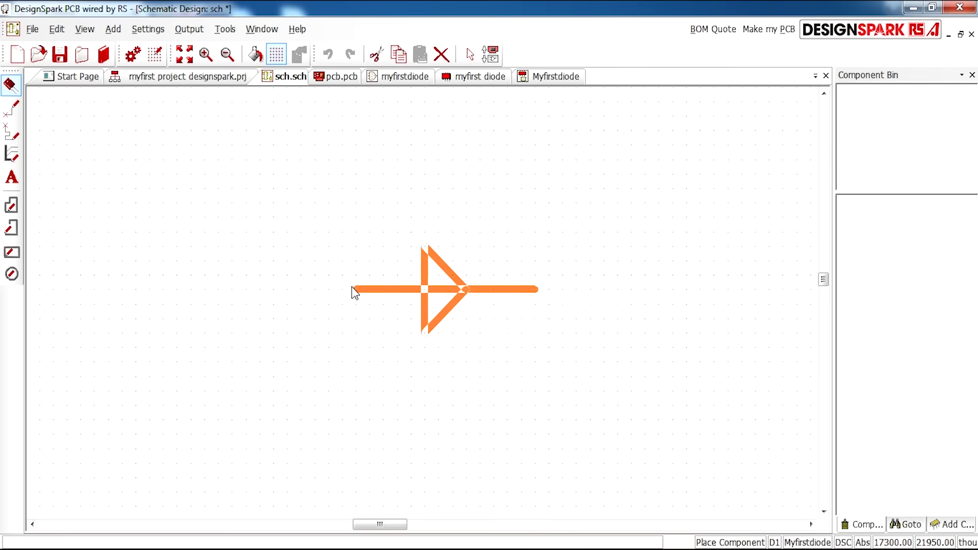
left_click(300, 259)
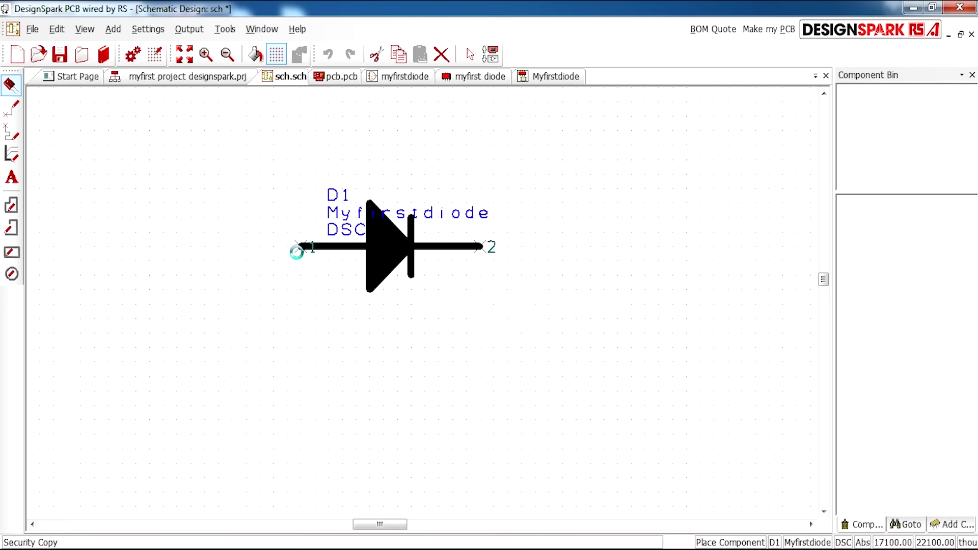
key("Escape")
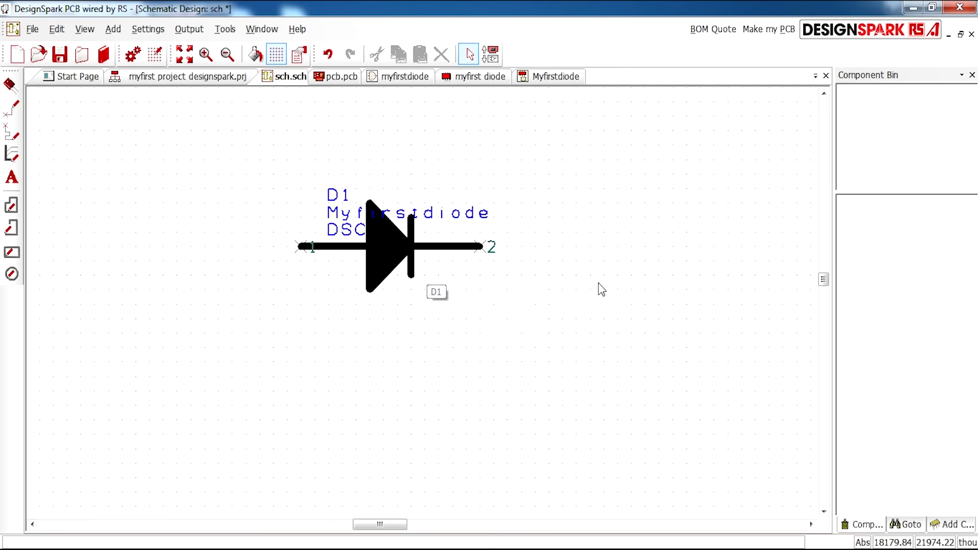
scroll(421, 308, "down", 1)
scroll(423, 306, "up", 2)
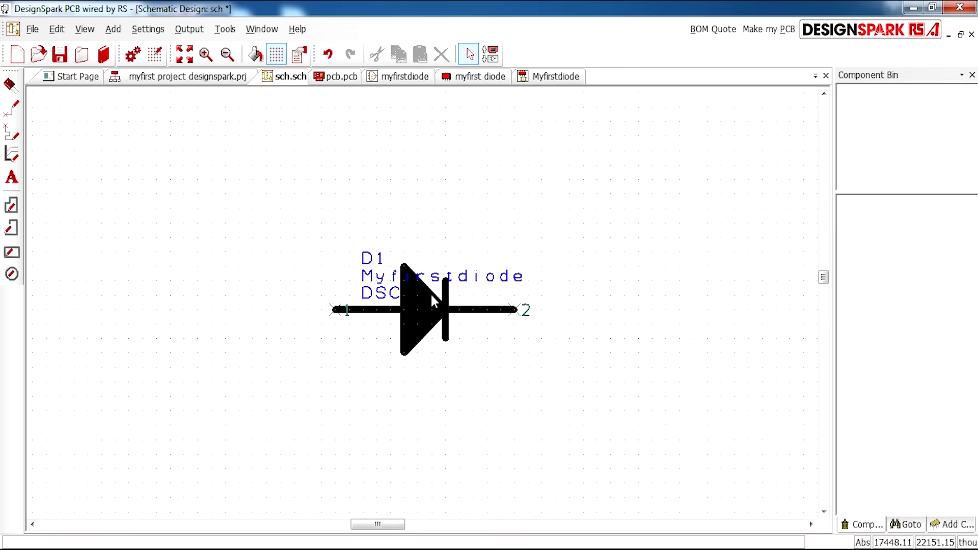
scroll(420, 301, "down", 1)
scroll(423, 306, "up", 1)
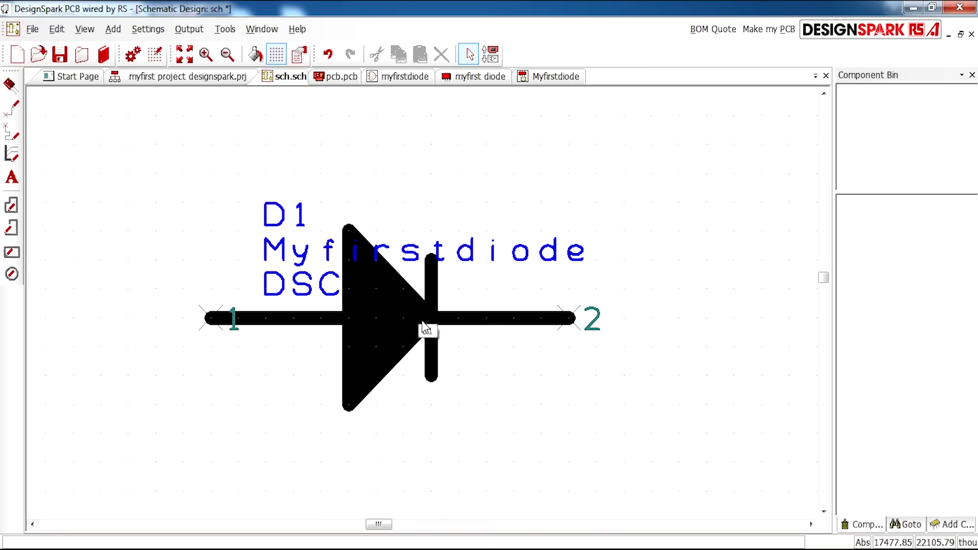